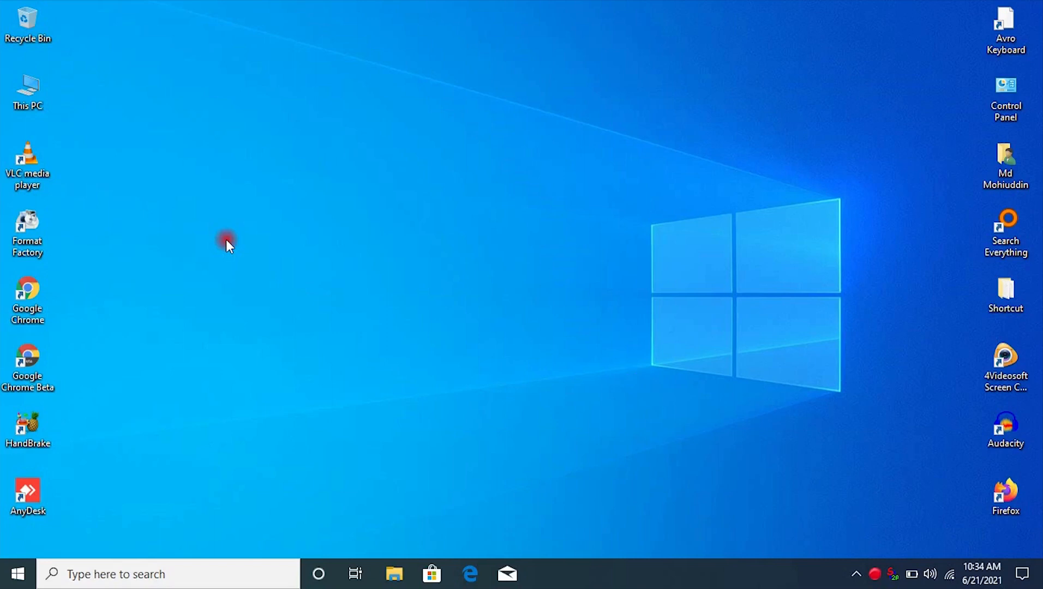
- Open Google Chrome, search Google for "windows 10", and open Microsoft's Windows 10 download page from the results
{"action": "double_click", "coordinate": [28, 292]}
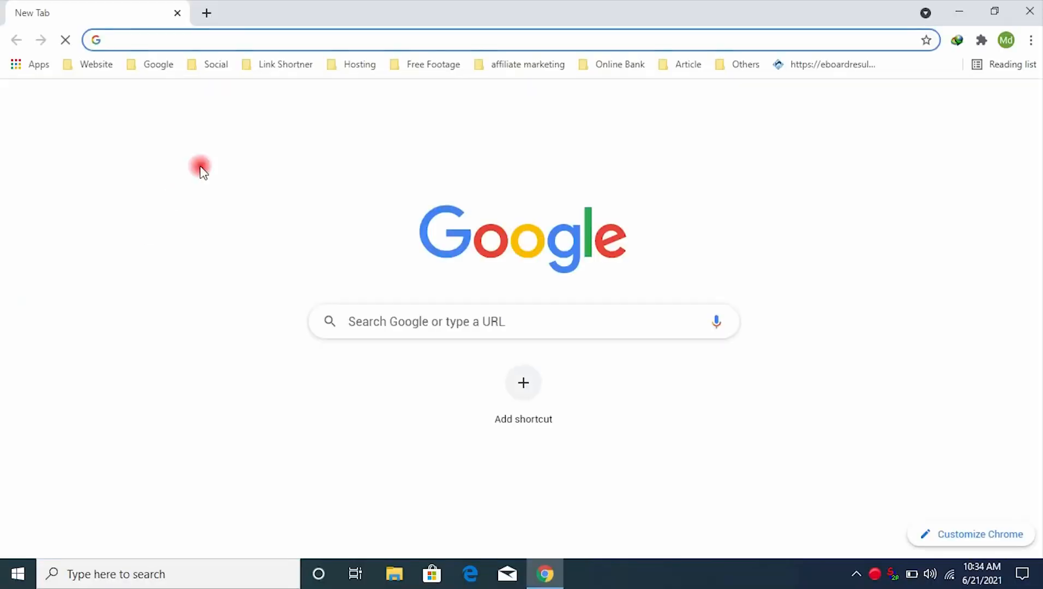
{"action": "left_click", "coordinate": [247, 41]}
{"action": "type", "text": "w"}
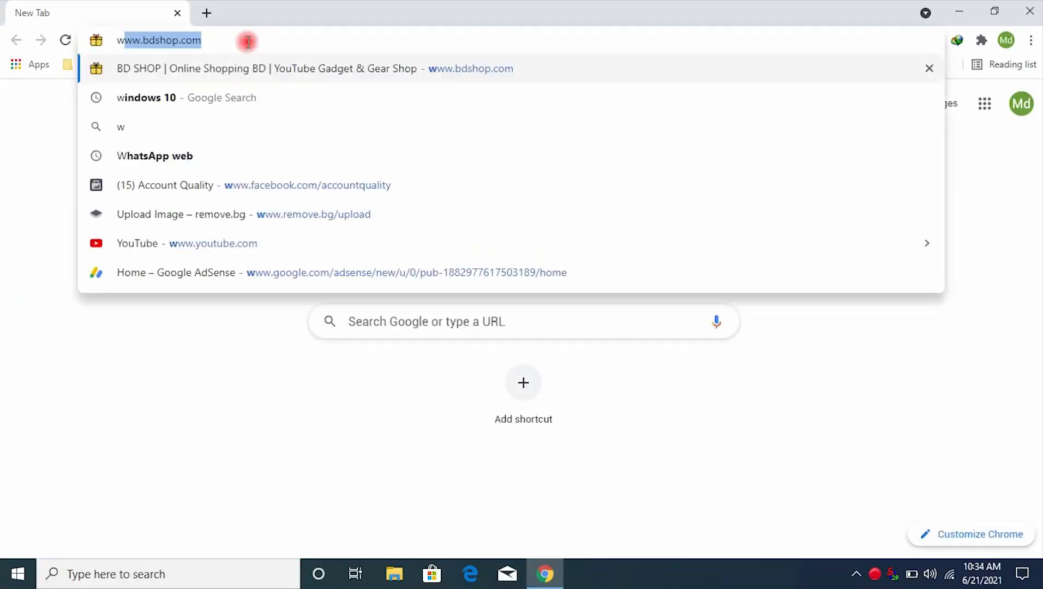
{"action": "type", "text": "indows 1"}
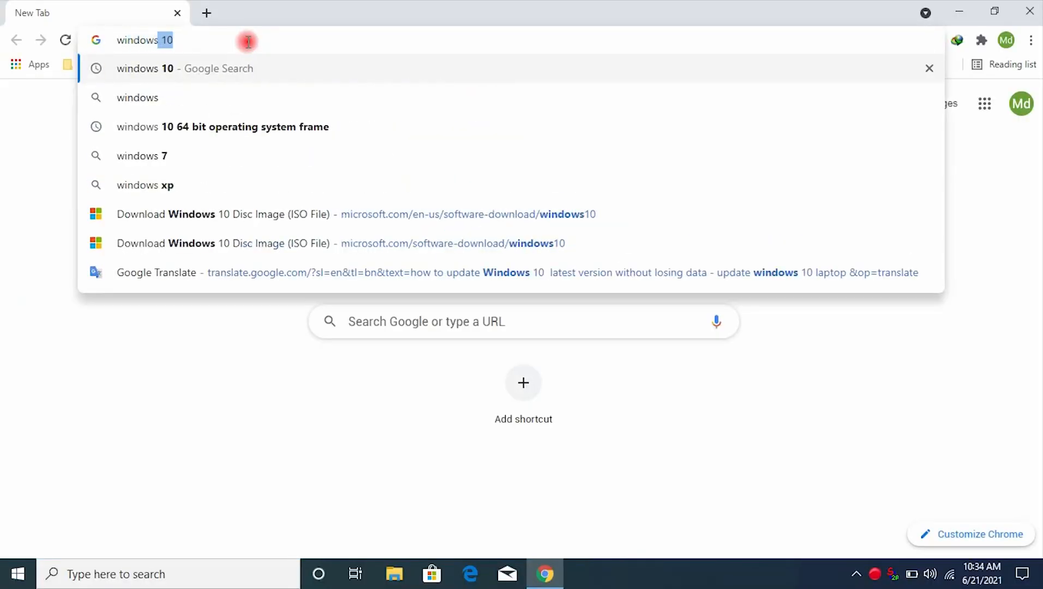
{"action": "type", "text": "0"}
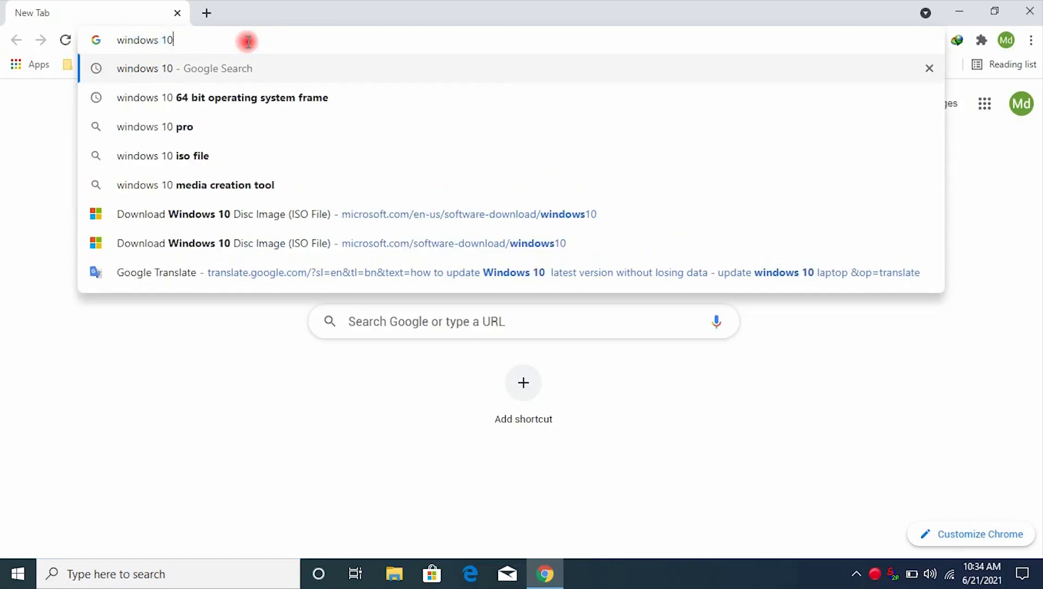
{"action": "key", "text": "Return"}
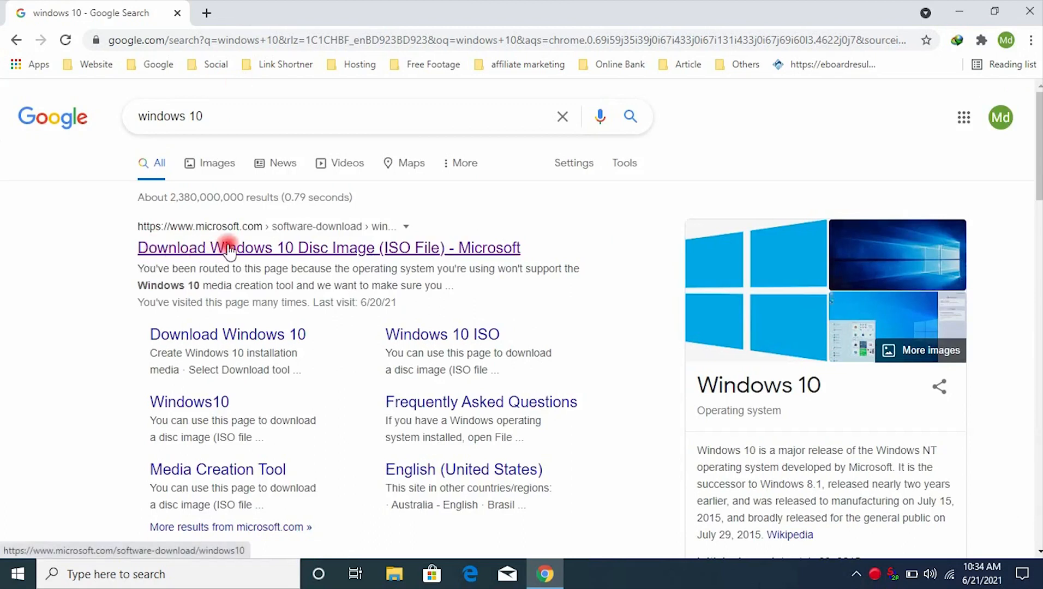
{"action": "left_click", "coordinate": [292, 253]}
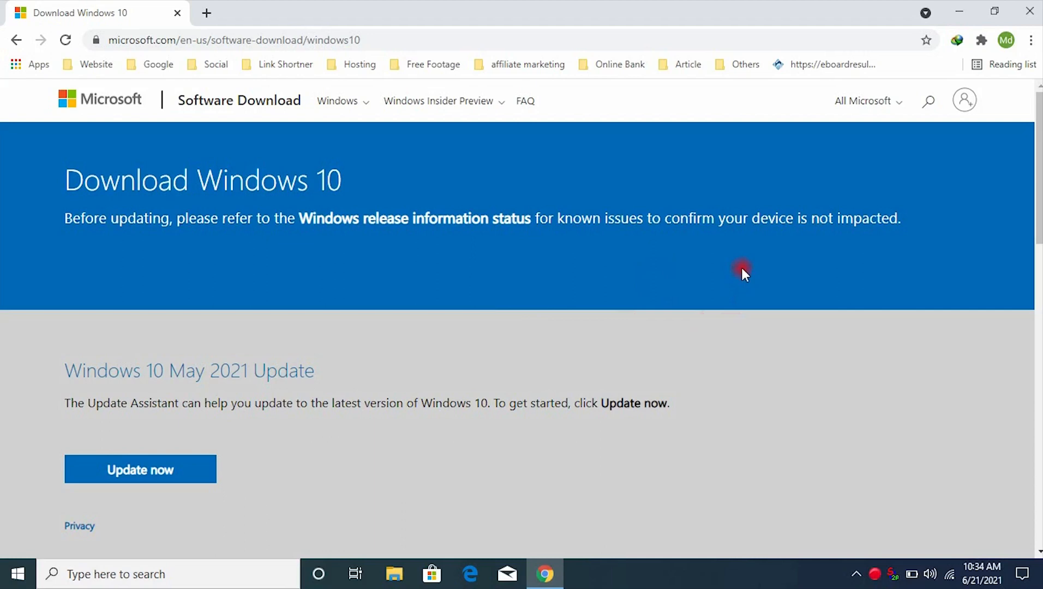
- Reload the page under device emulation in the developer tools to reach the ISO file version, and close the tools
{"action": "left_click", "coordinate": [1029, 41]}
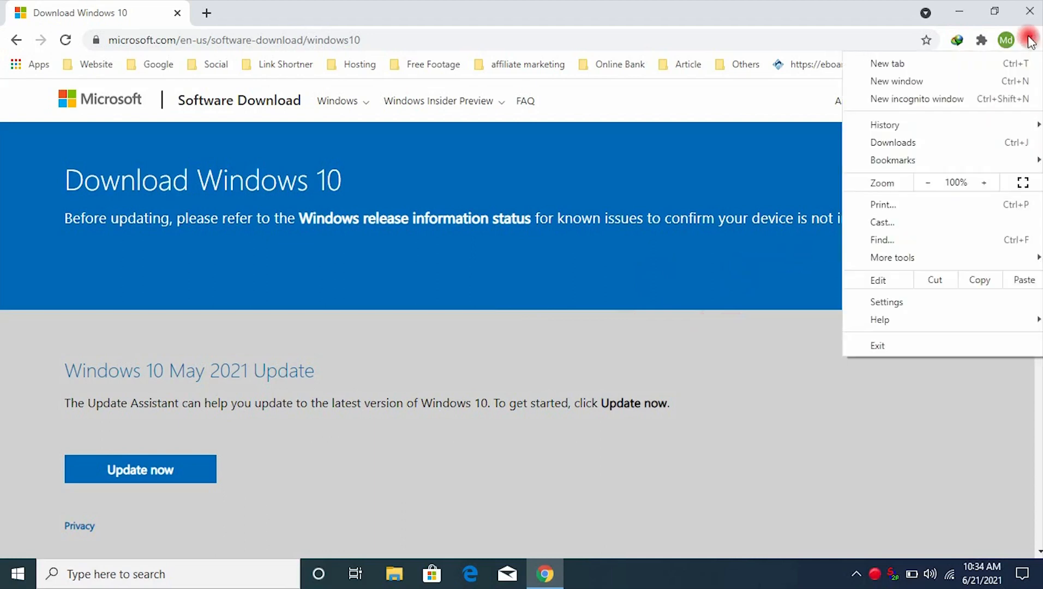
{"action": "mouse_move", "coordinate": [927, 259]}
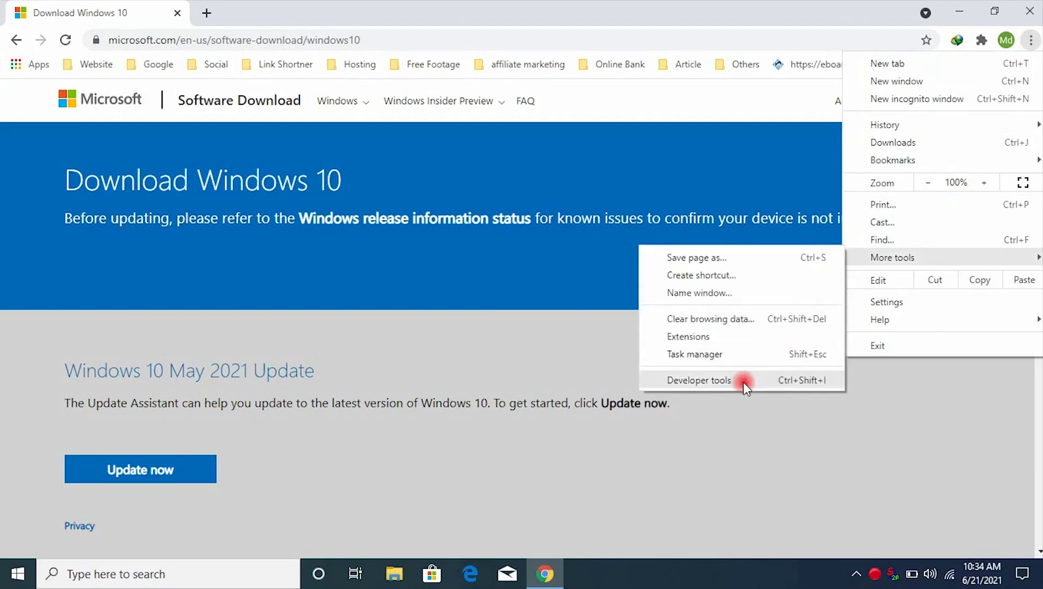
{"action": "left_click", "coordinate": [704, 381]}
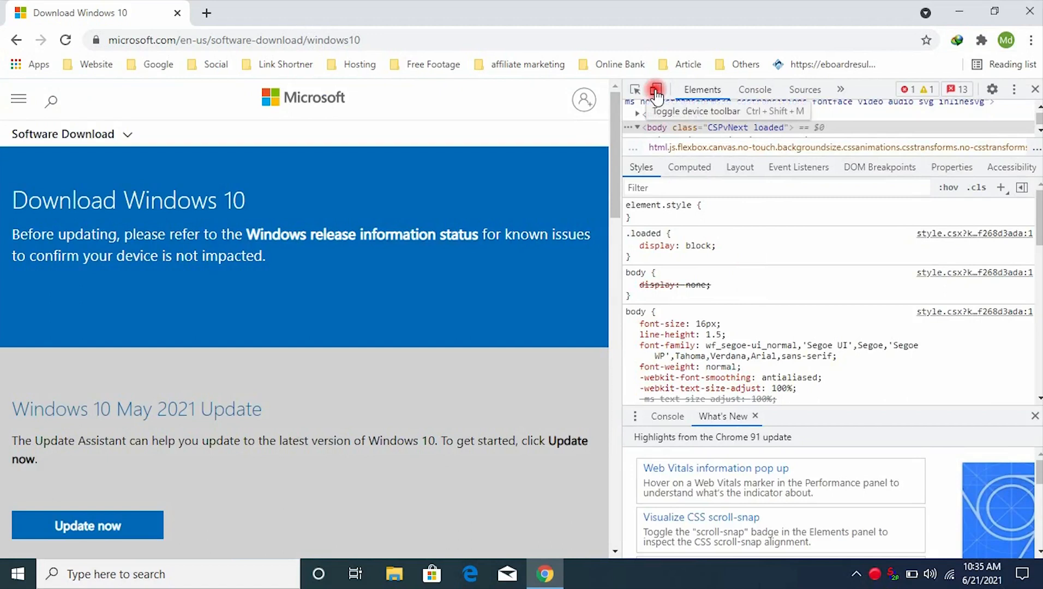
{"action": "left_click", "coordinate": [656, 91]}
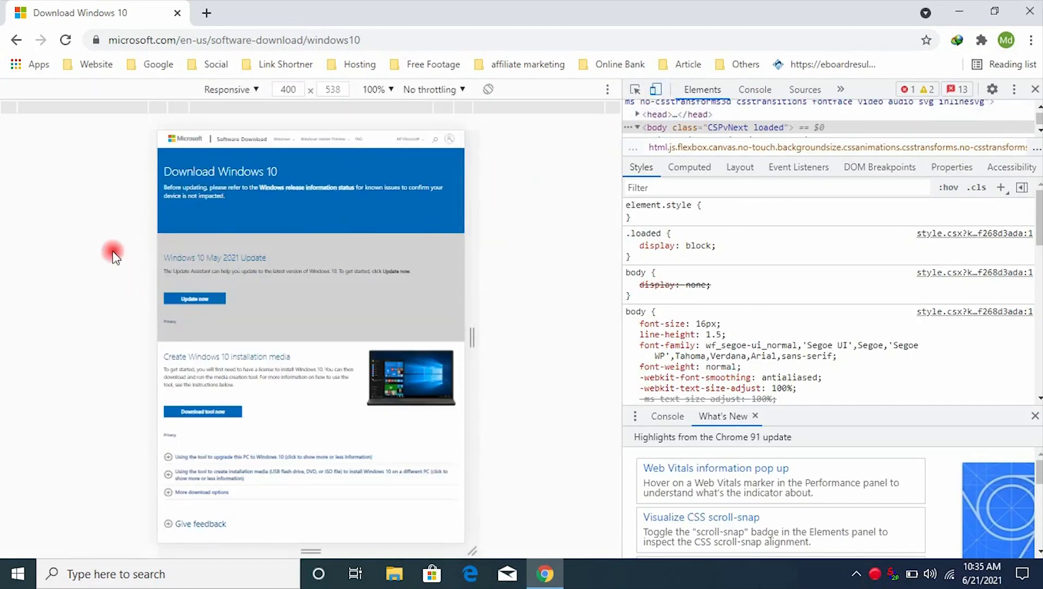
{"action": "left_click", "coordinate": [65, 41]}
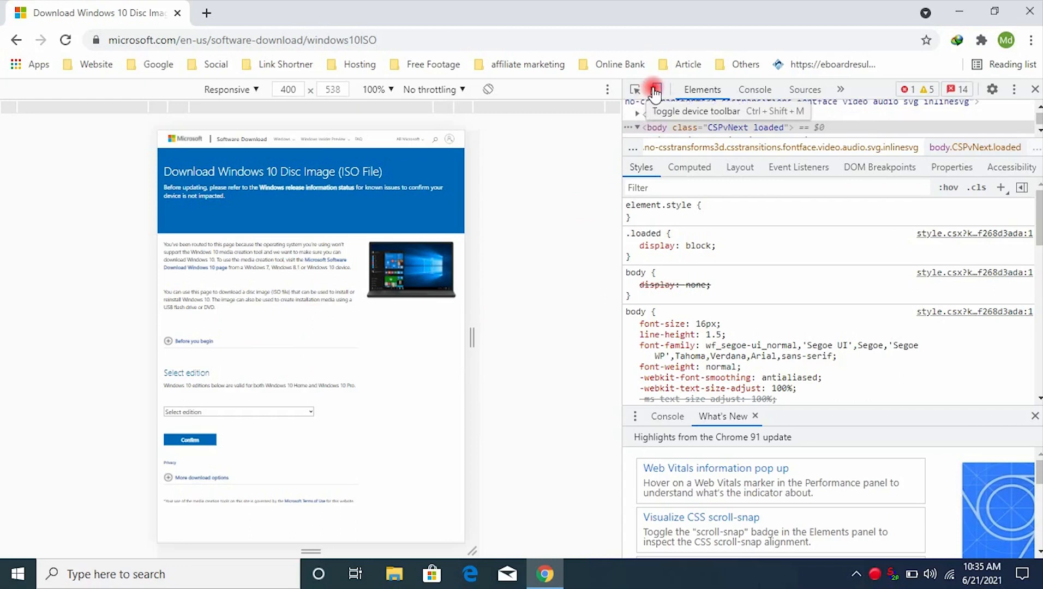
{"action": "left_click", "coordinate": [655, 91]}
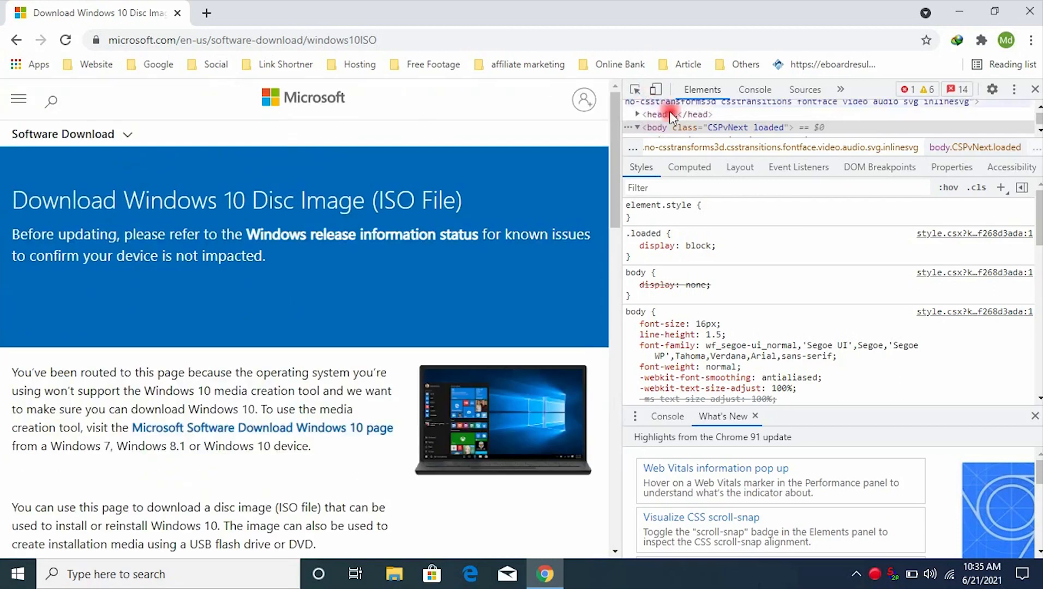
{"action": "left_click", "coordinate": [1036, 90]}
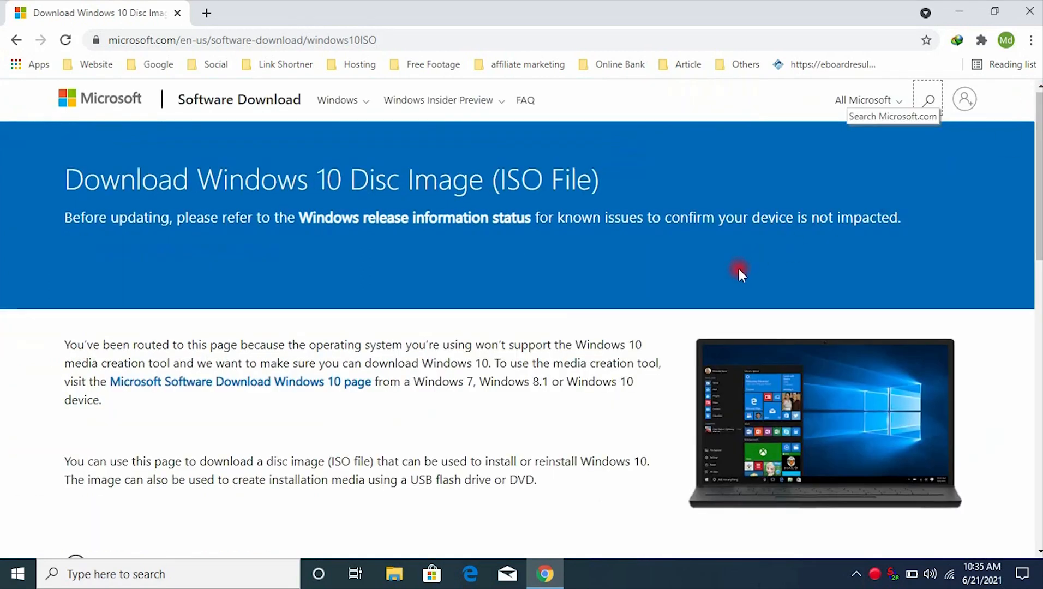
- Select Windows 10 as the edition for the disc image and confirm it
{"action": "scroll", "coordinate": [740, 270], "scroll_direction": "down", "scroll_amount": 10}
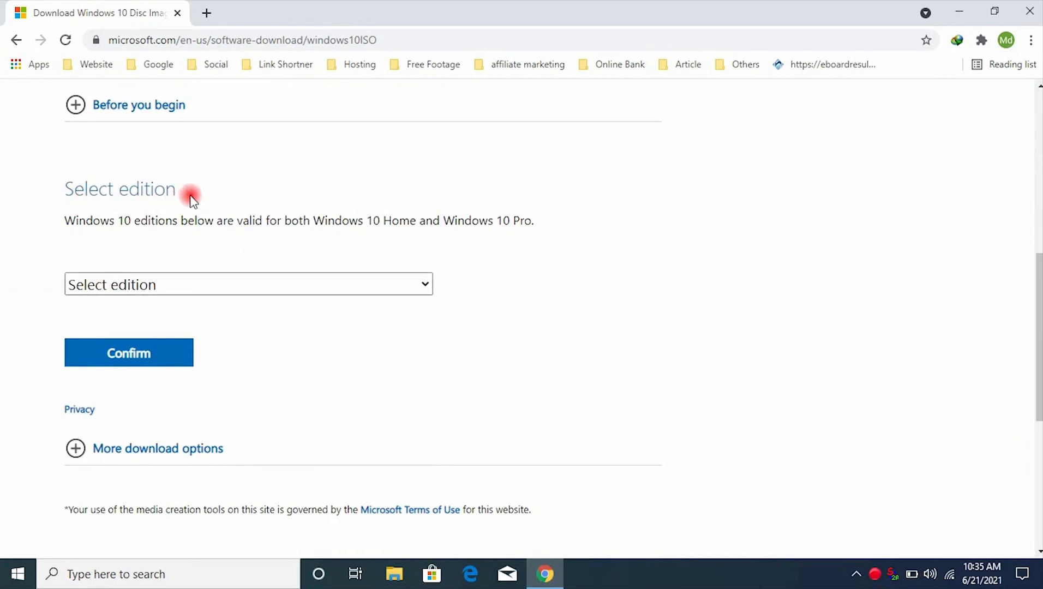
{"action": "left_click", "coordinate": [304, 286]}
{"action": "left_click", "coordinate": [244, 347]}
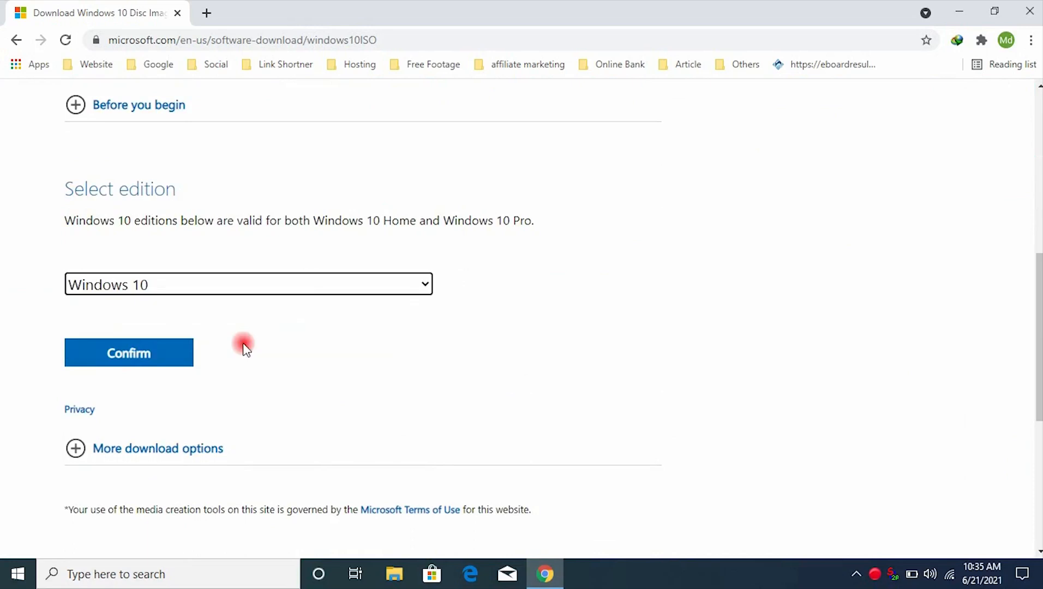
{"action": "left_click", "coordinate": [166, 358]}
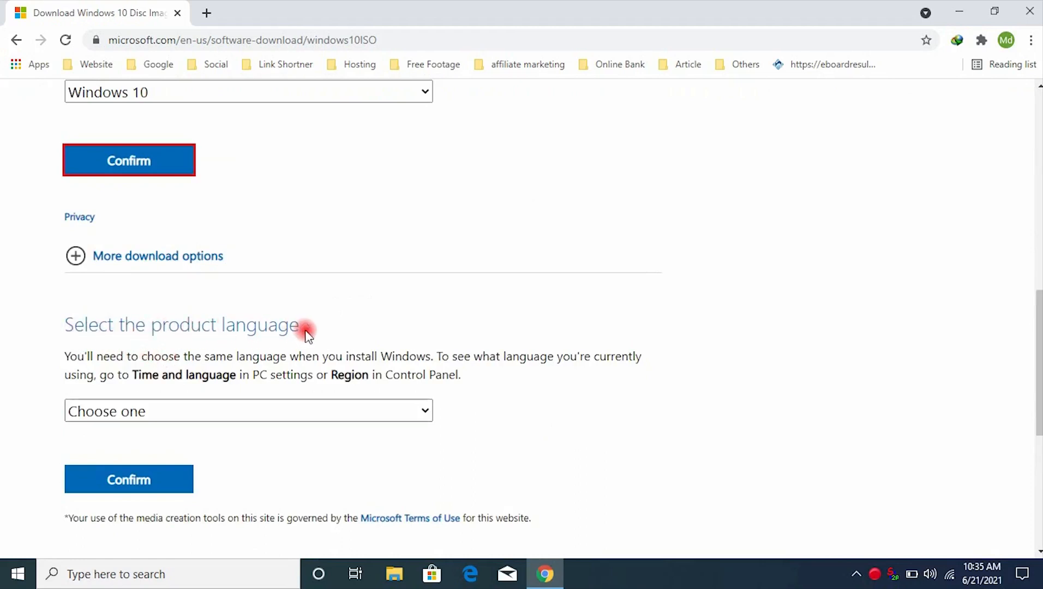
- Choose English as the product language for the Windows 10 ISO and confirm it
{"action": "left_click", "coordinate": [339, 412]}
{"action": "scroll", "coordinate": [322, 289], "scroll_direction": "down", "scroll_amount": 1}
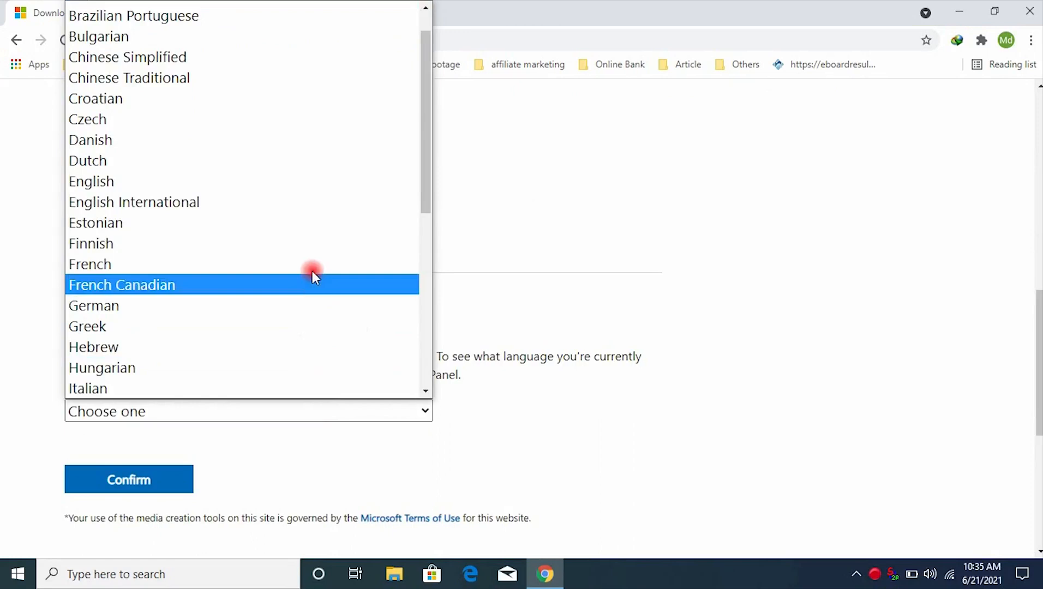
{"action": "left_click", "coordinate": [292, 189]}
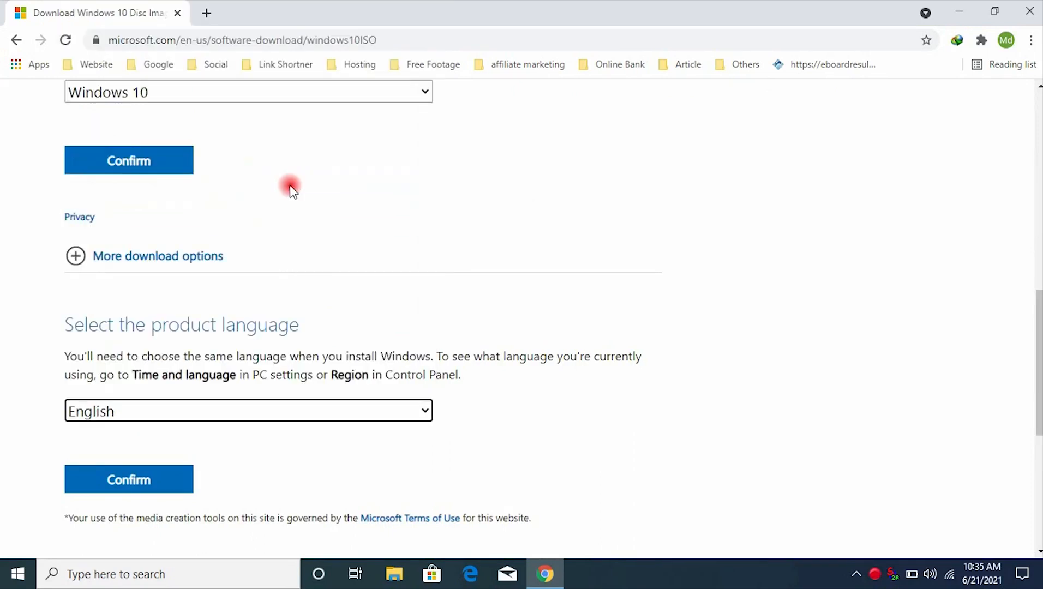
{"action": "left_click", "coordinate": [167, 483]}
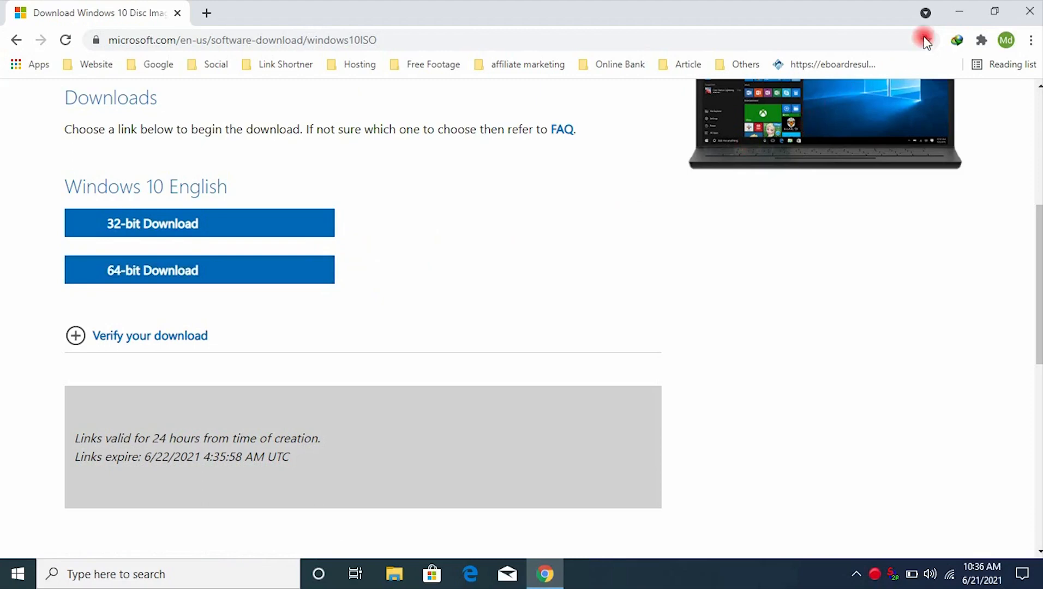
- Check in the properties of This PC whether the system type is 32-bit or 64-bit, and close the window
{"action": "left_click", "coordinate": [958, 12]}
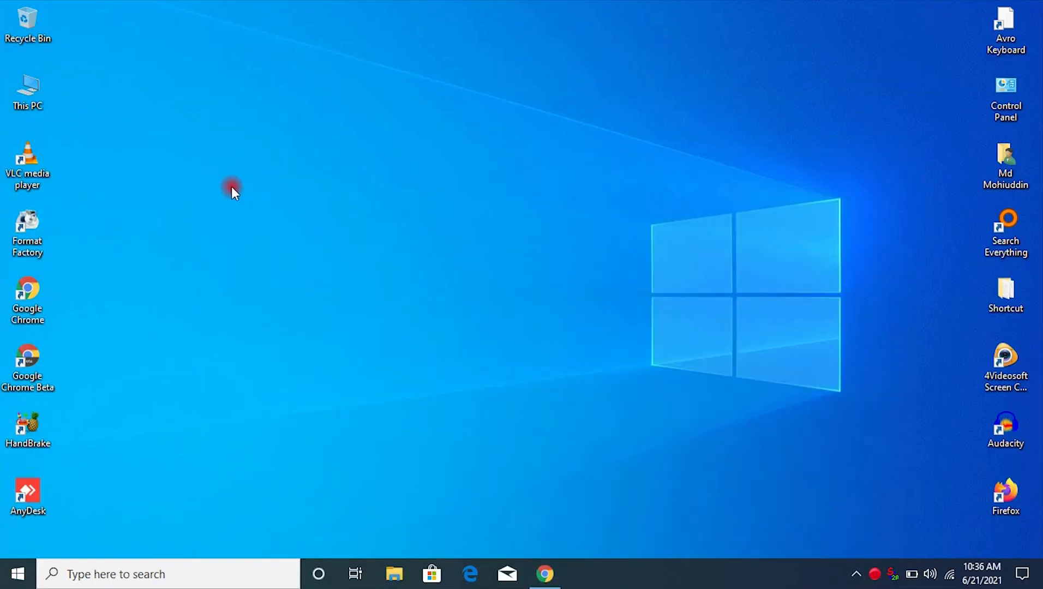
{"action": "right_click", "coordinate": [34, 87]}
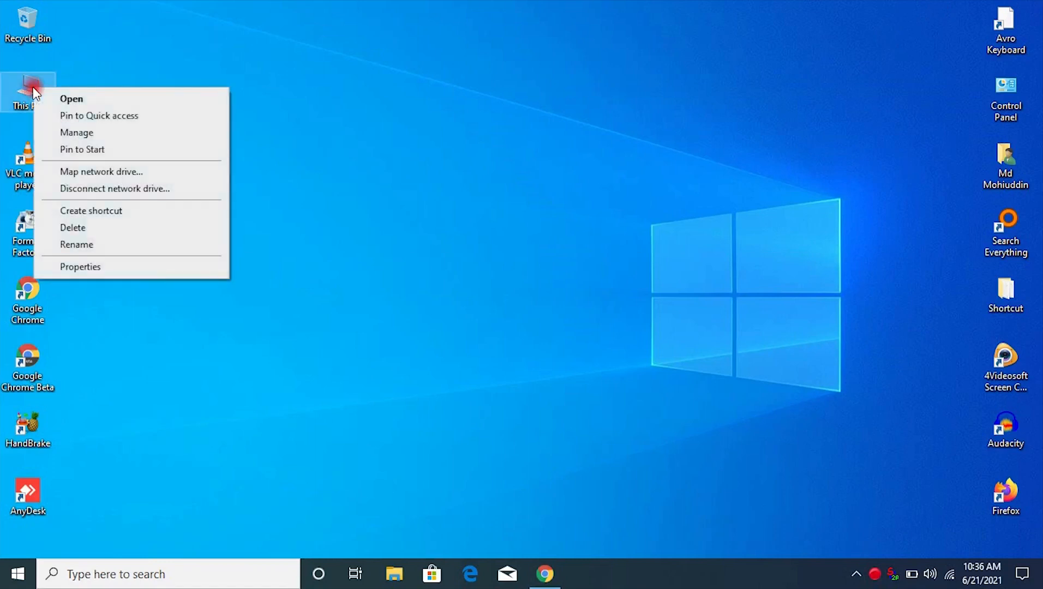
{"action": "left_click", "coordinate": [119, 265]}
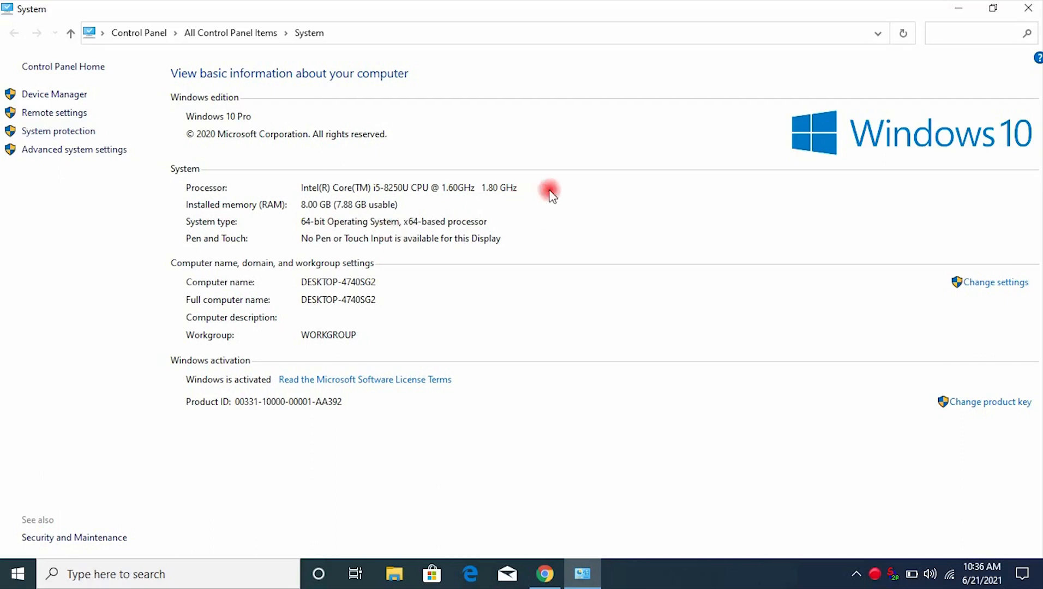
{"action": "left_click", "coordinate": [1030, 9]}
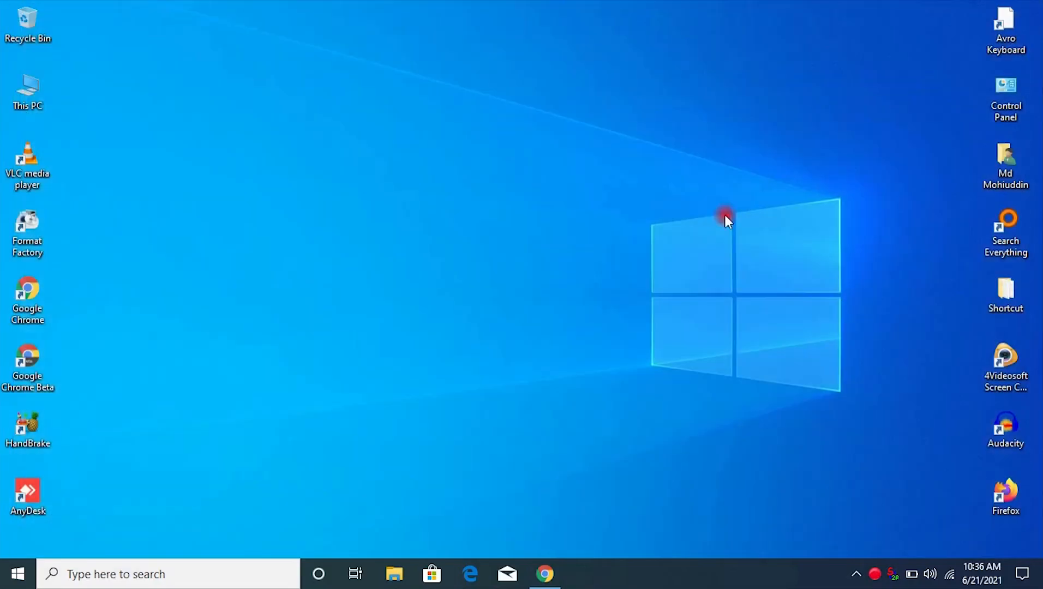
- Switch back to Chrome, start the 64-bit Windows 10 English ISO download, and cancel the transfer
{"action": "left_click", "coordinate": [543, 573]}
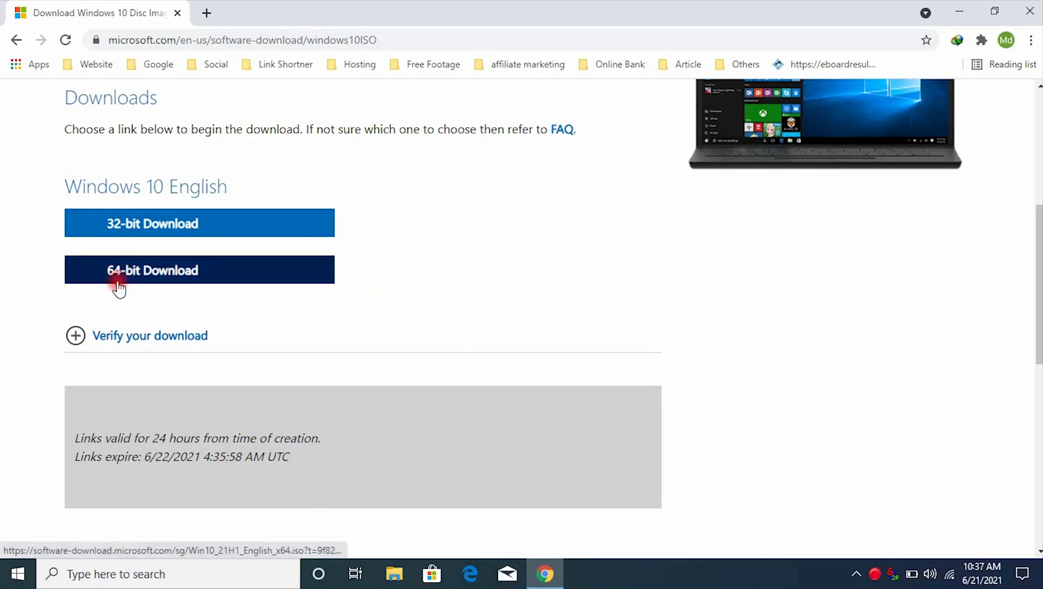
{"action": "left_click", "coordinate": [162, 279]}
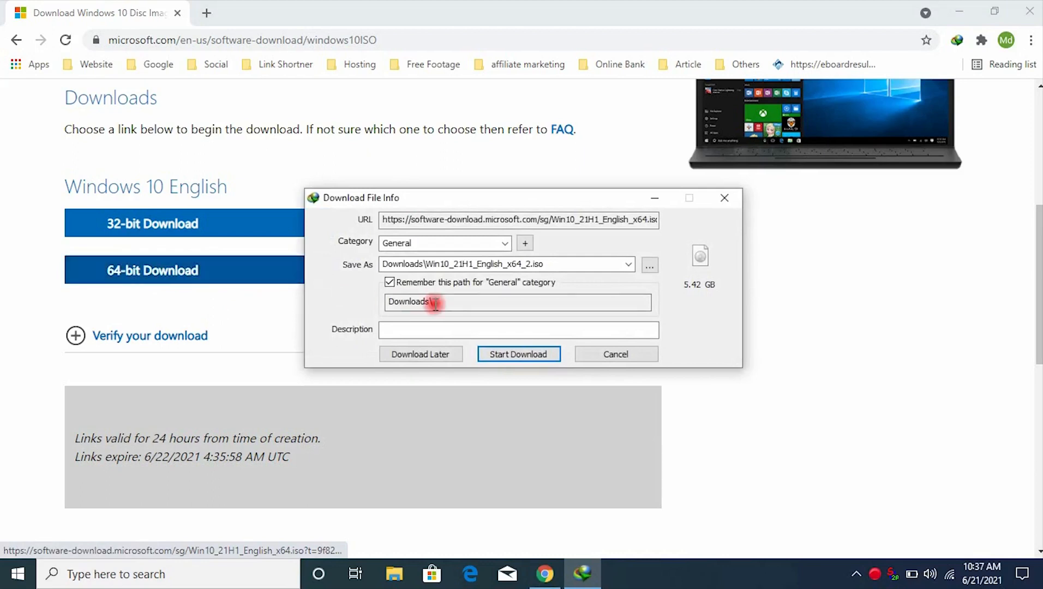
{"action": "left_click", "coordinate": [500, 355]}
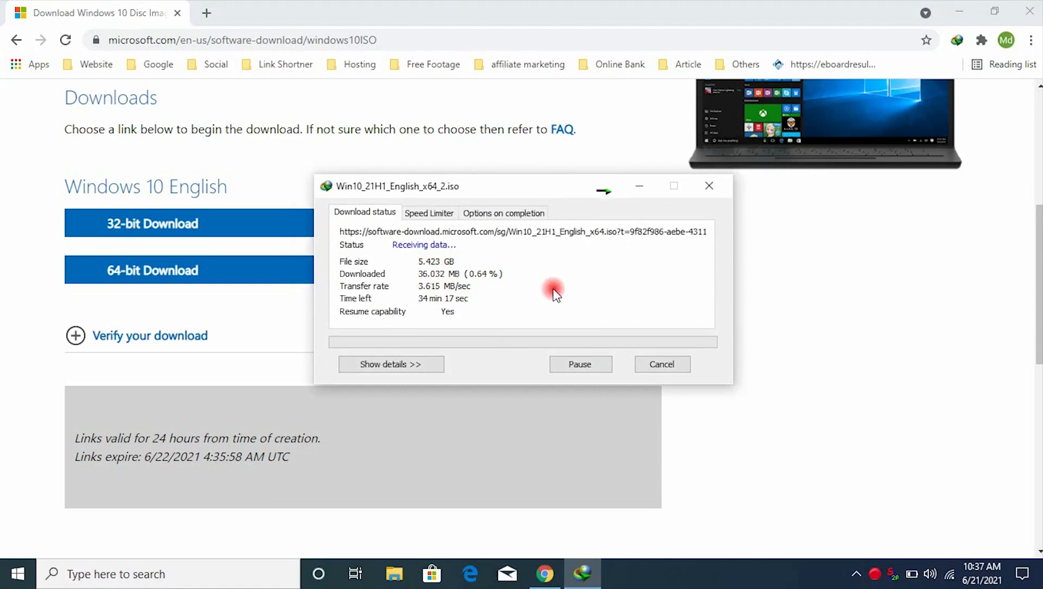
{"action": "left_click", "coordinate": [659, 364]}
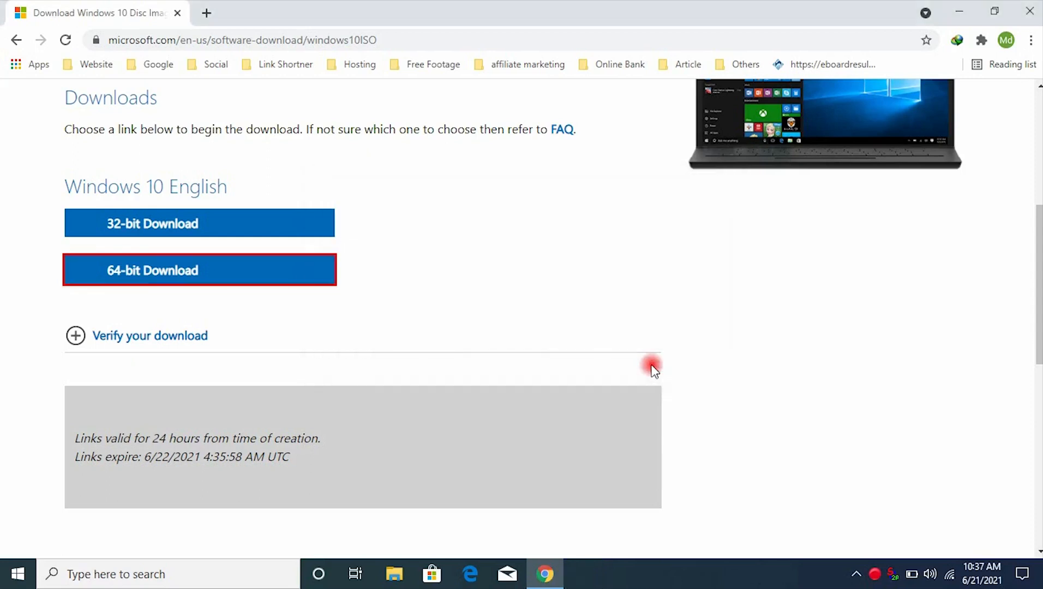
- Open the Softoware (D:) drive in File Explorer to locate the existing Win10_21H1_English_x64 image
{"action": "left_click", "coordinate": [960, 11]}
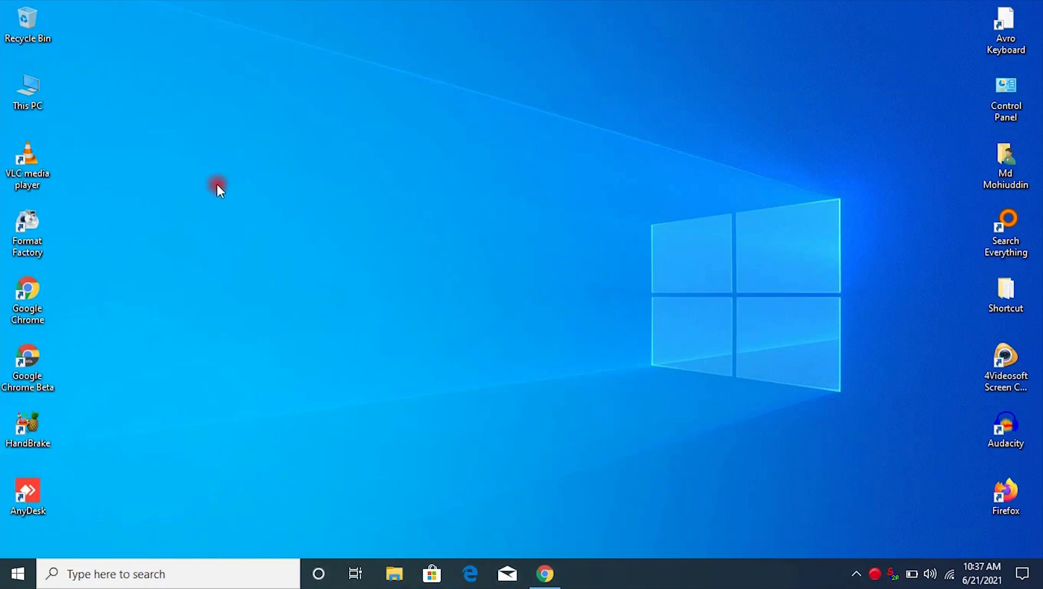
{"action": "double_click", "coordinate": [36, 92]}
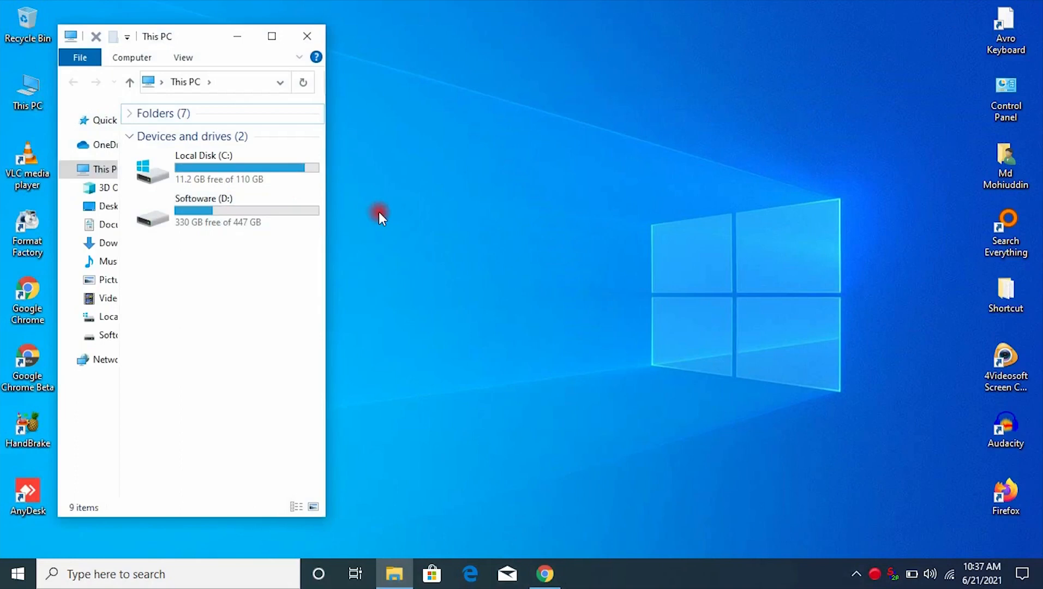
{"action": "double_click", "coordinate": [256, 221]}
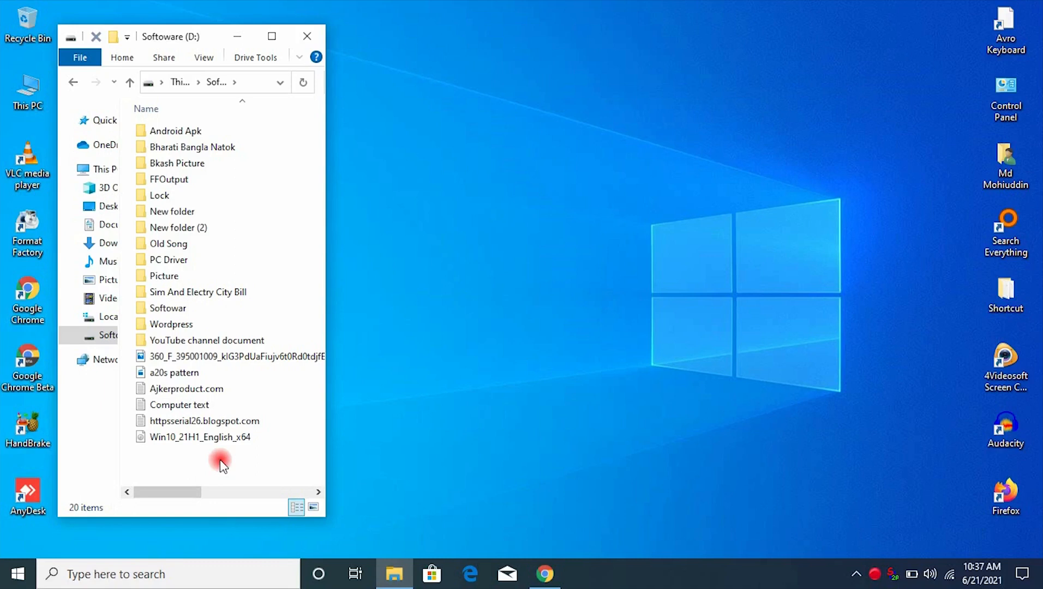
- Switch back to Chrome, search Google for "rufus", and open the rufus.ie website from the results
{"action": "left_click", "coordinate": [545, 573]}
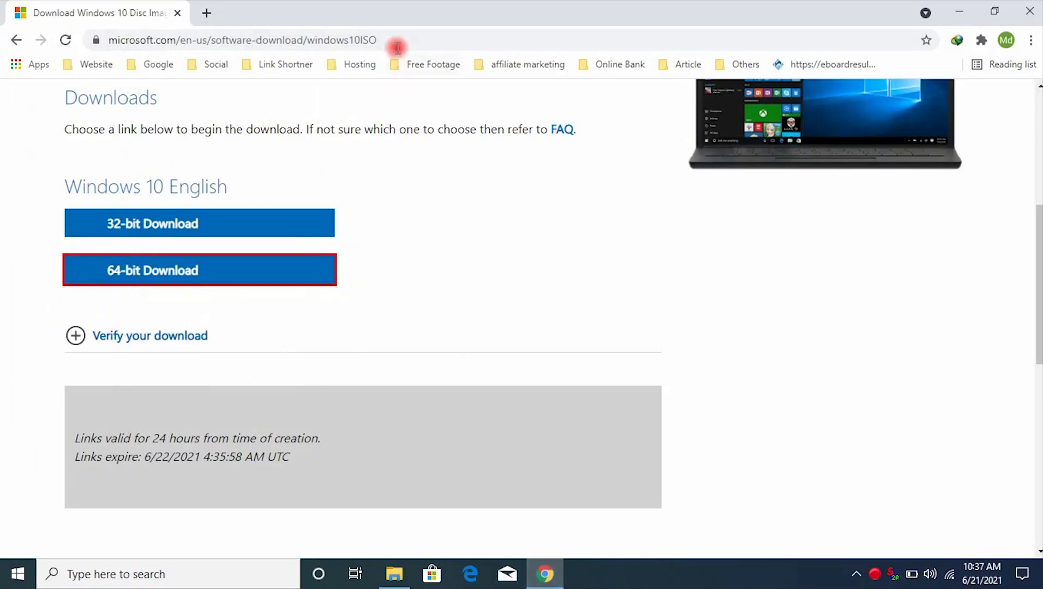
{"action": "left_click", "coordinate": [396, 42]}
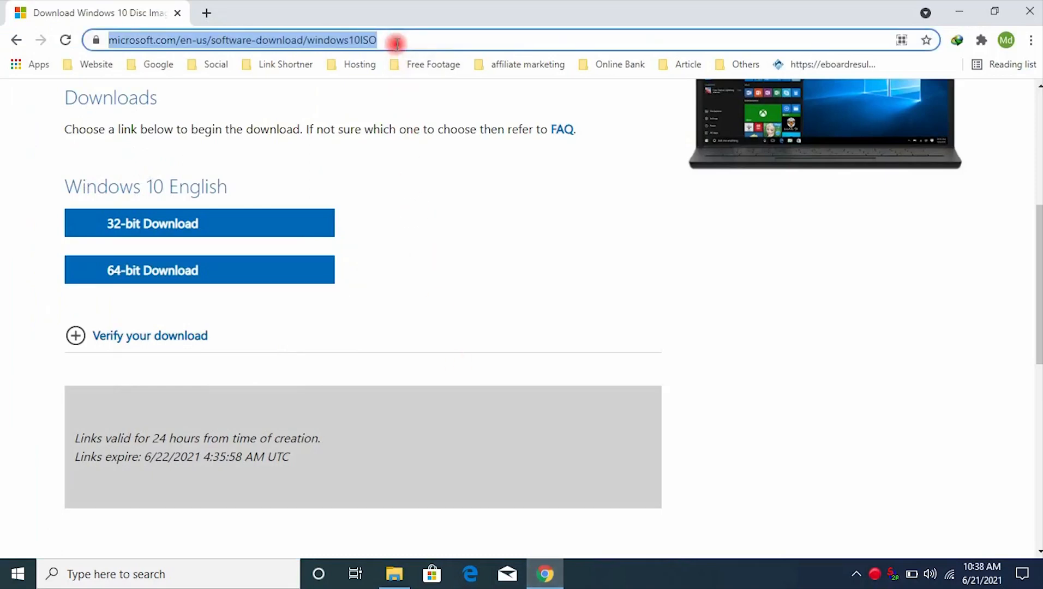
{"action": "type", "text": "rufus"}
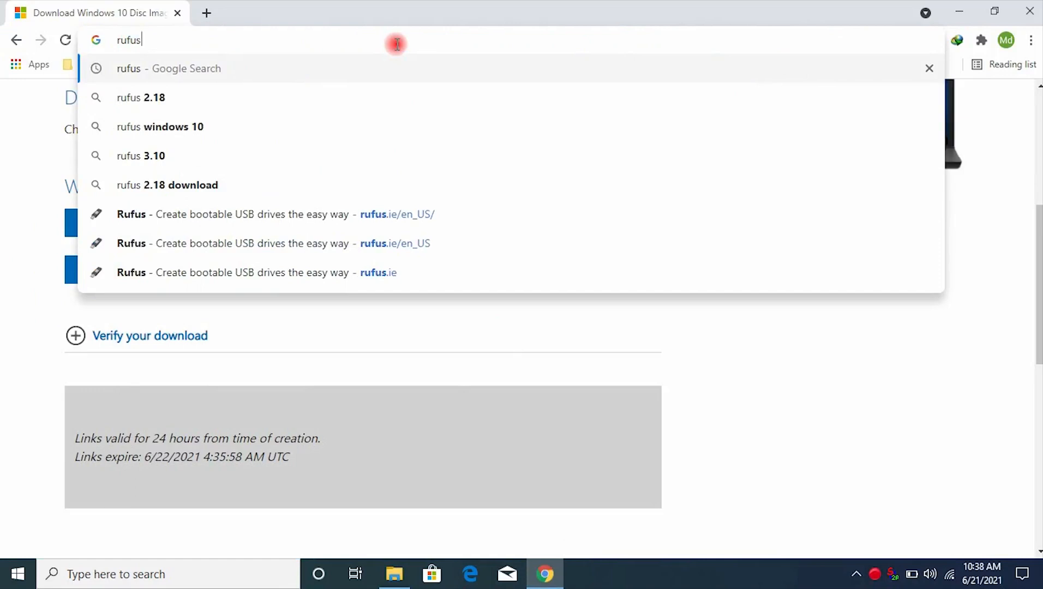
{"action": "key", "text": "Return"}
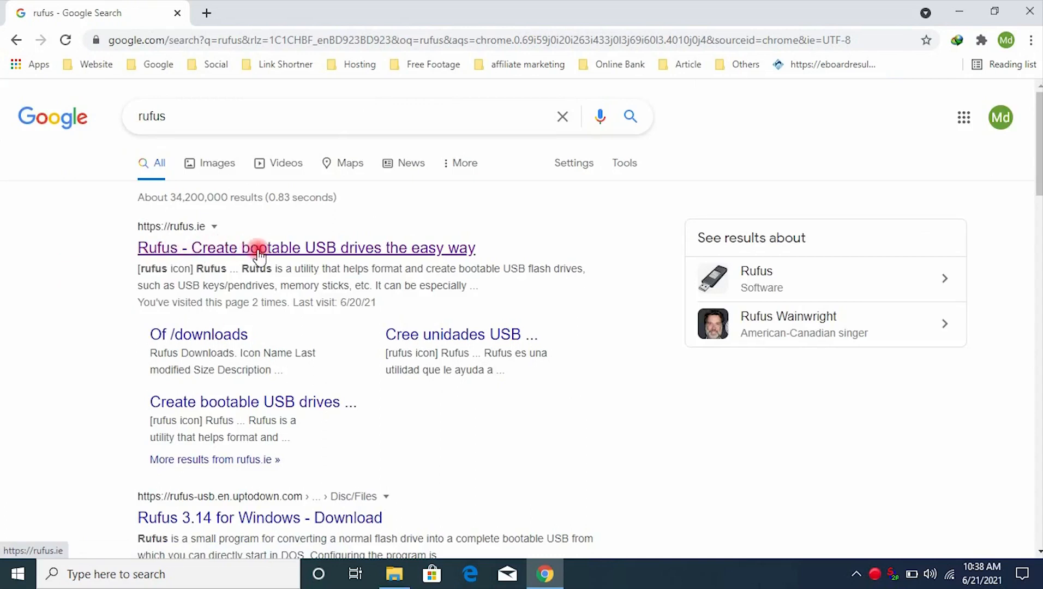
{"action": "left_click", "coordinate": [334, 249]}
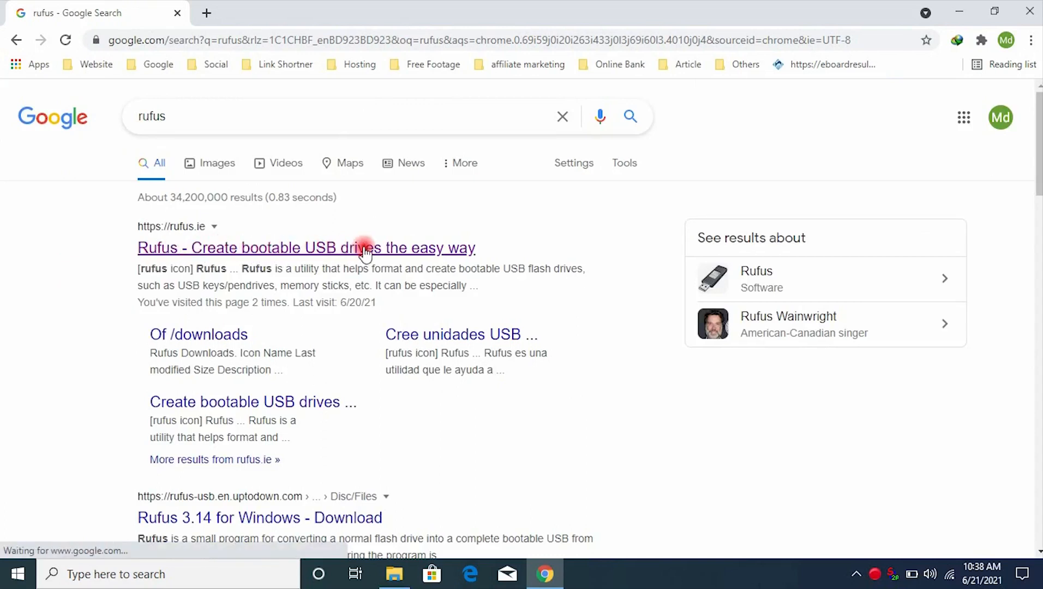
- Open the rufus.ie website from the search results and download Rufus 3.14 as rufus-3.14.exe
{"action": "left_click", "coordinate": [289, 249]}
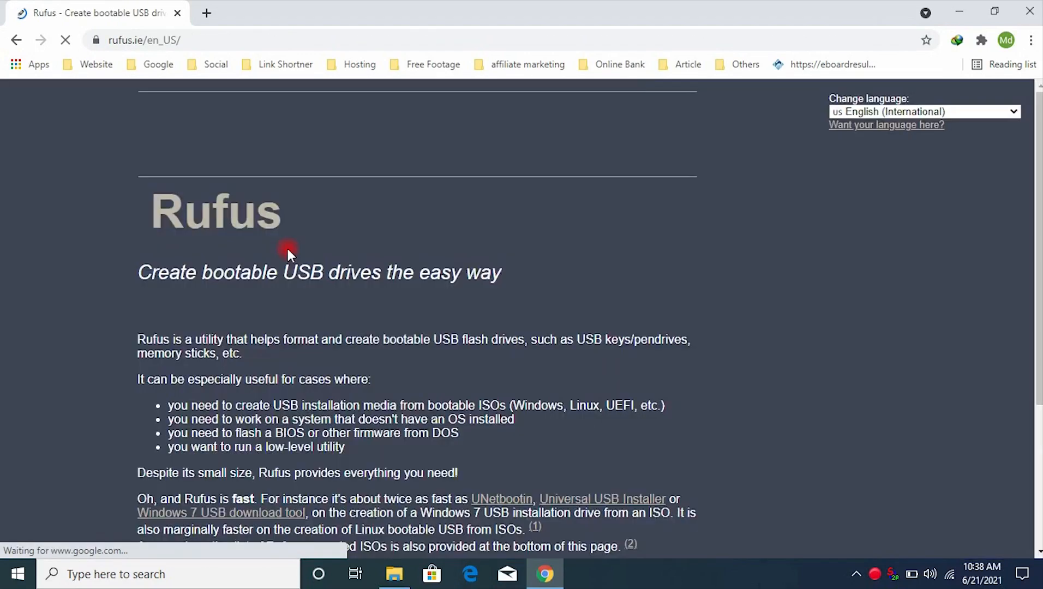
{"action": "scroll", "coordinate": [288, 250], "scroll_direction": "down", "scroll_amount": 15}
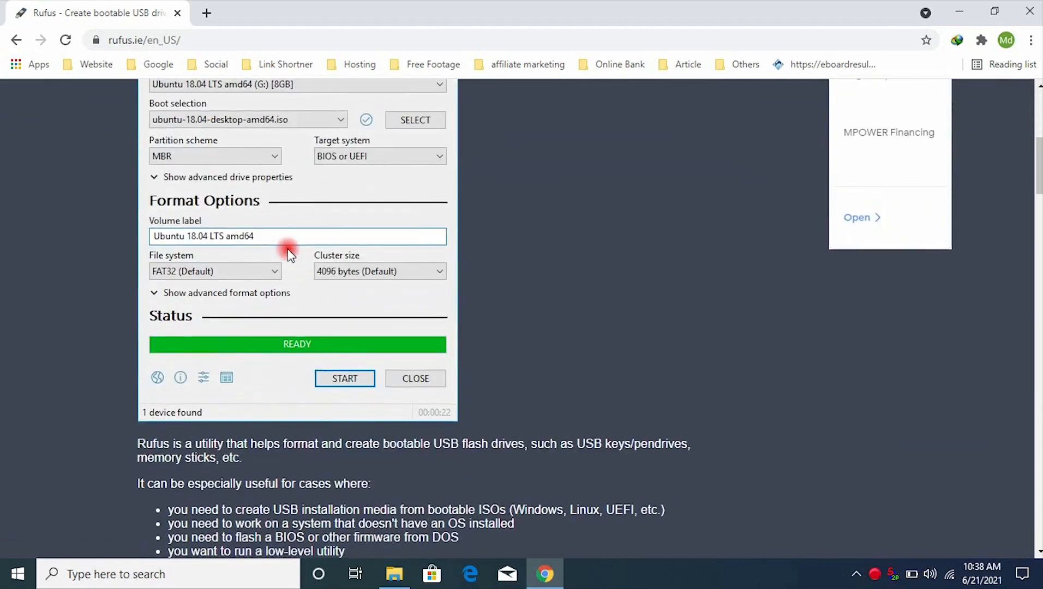
{"action": "scroll", "coordinate": [288, 250], "scroll_direction": "down", "scroll_amount": 2}
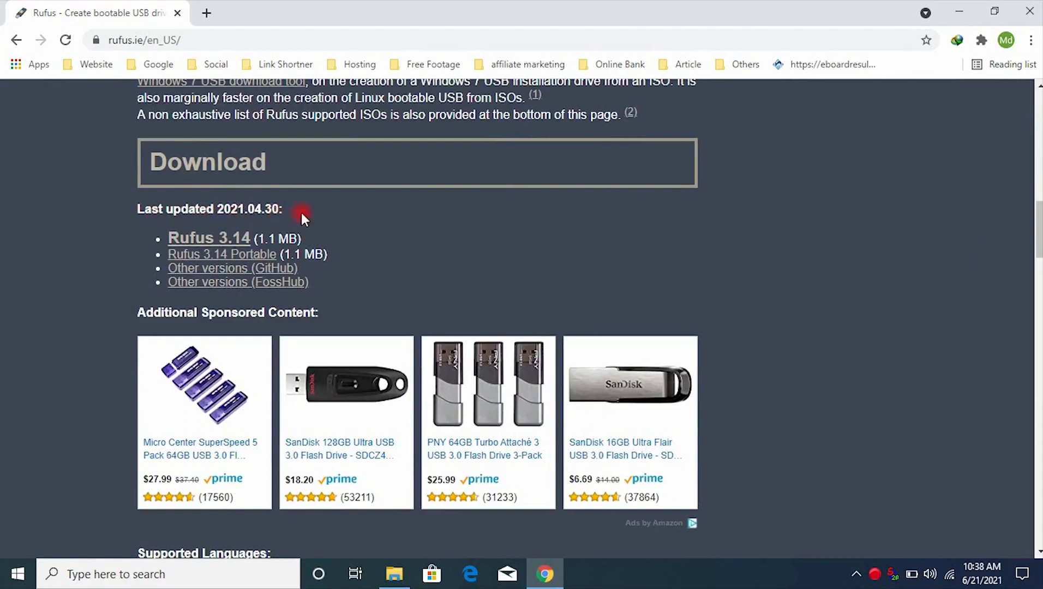
{"action": "left_click", "coordinate": [208, 244]}
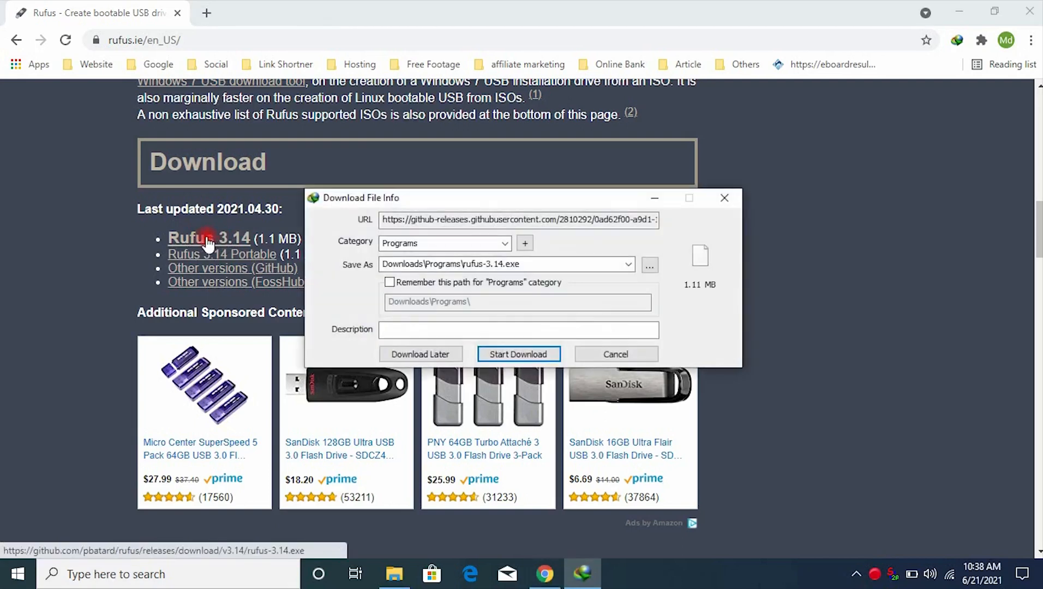
{"action": "left_click", "coordinate": [515, 353]}
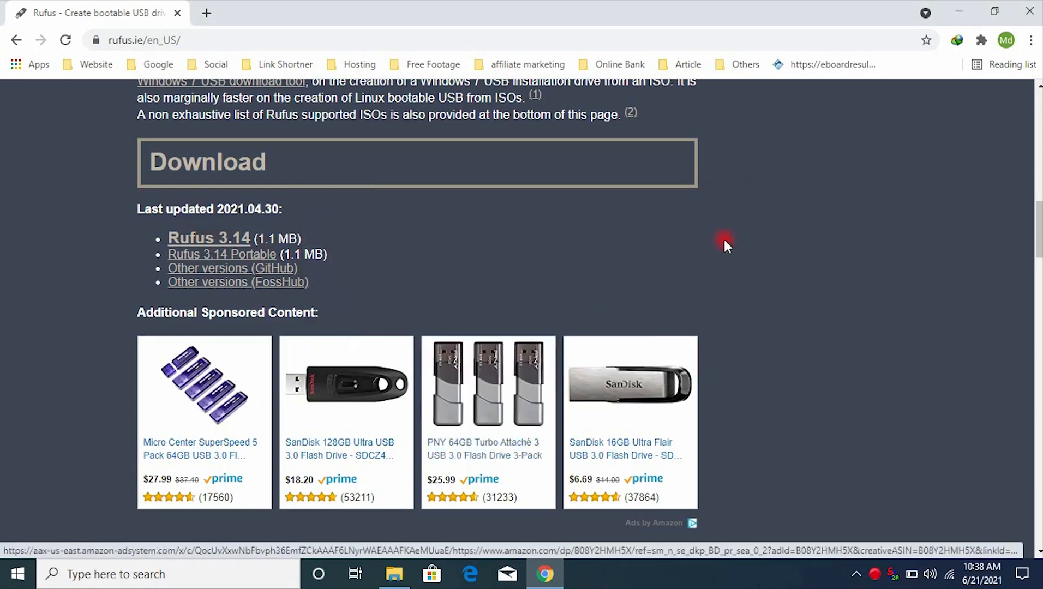
- Minimize the browser, open the Programs folder inside Downloads in File Explorer, launch rufus-3.14 and allow it to run
{"action": "left_click", "coordinate": [957, 12]}
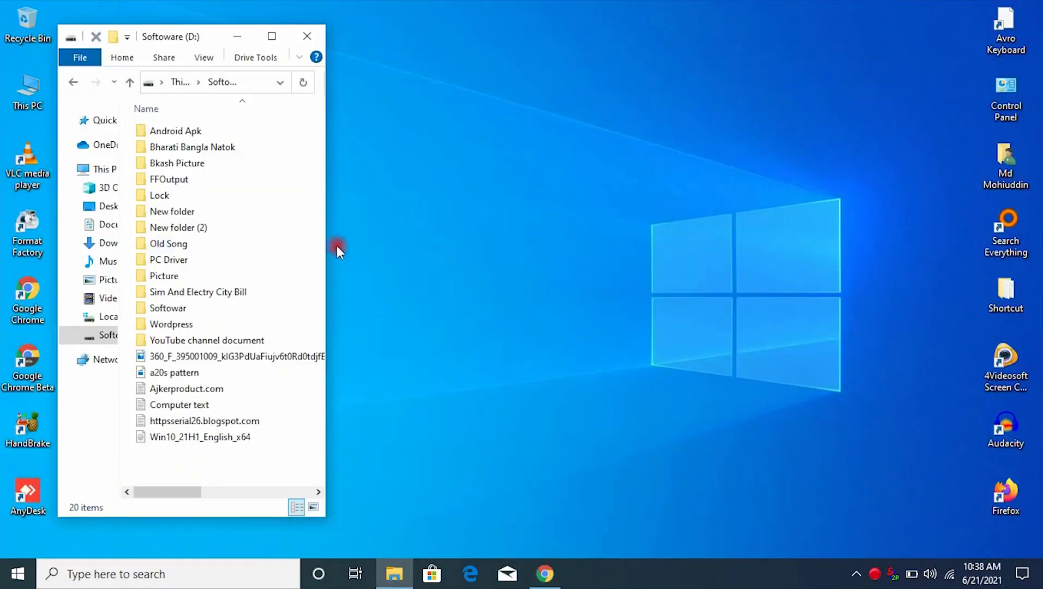
{"action": "left_click", "coordinate": [107, 248]}
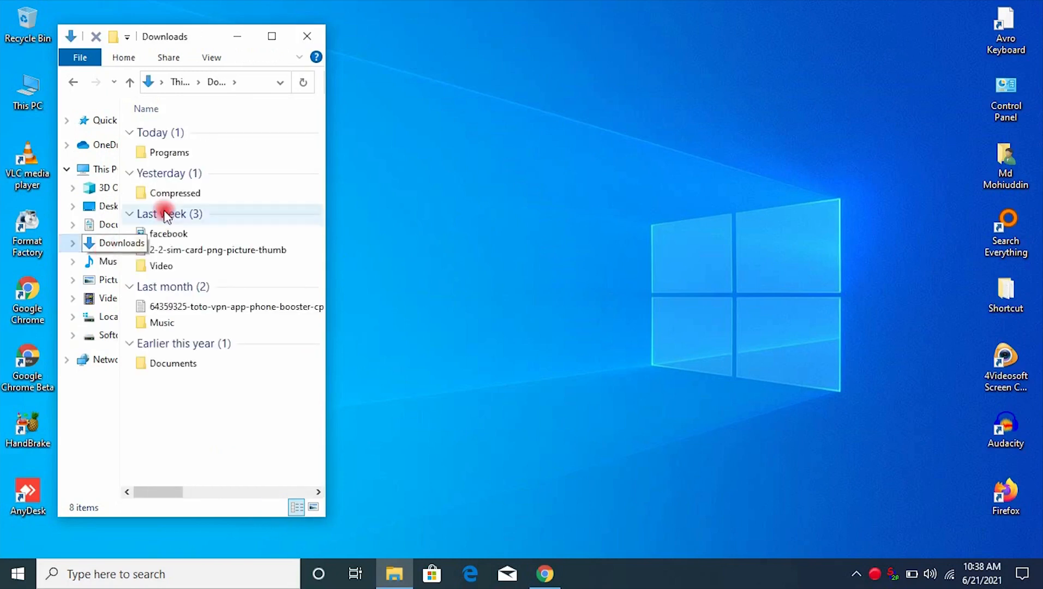
{"action": "double_click", "coordinate": [187, 149]}
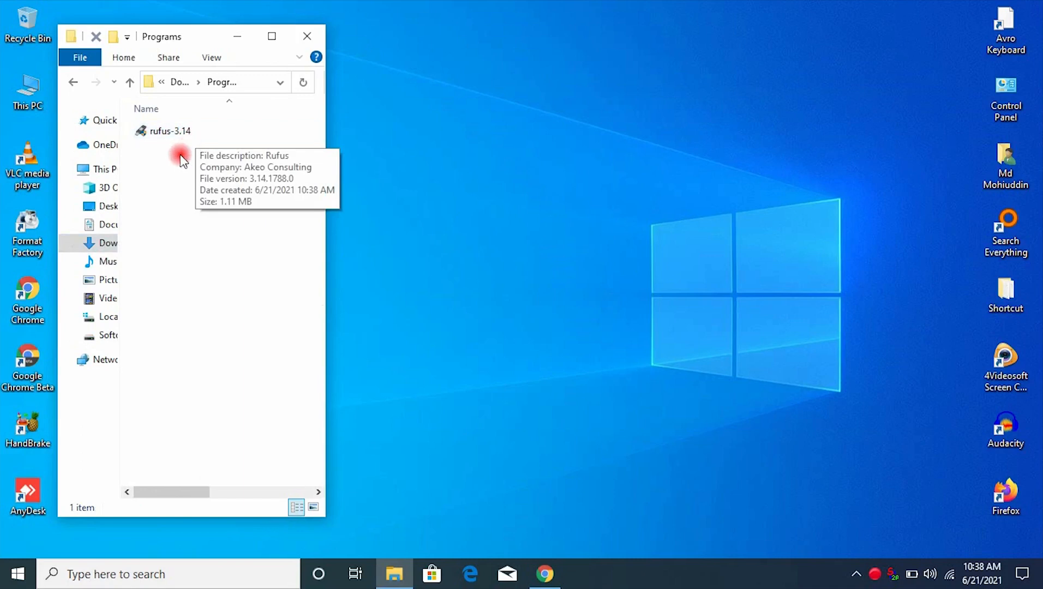
{"action": "left_click", "coordinate": [175, 133]}
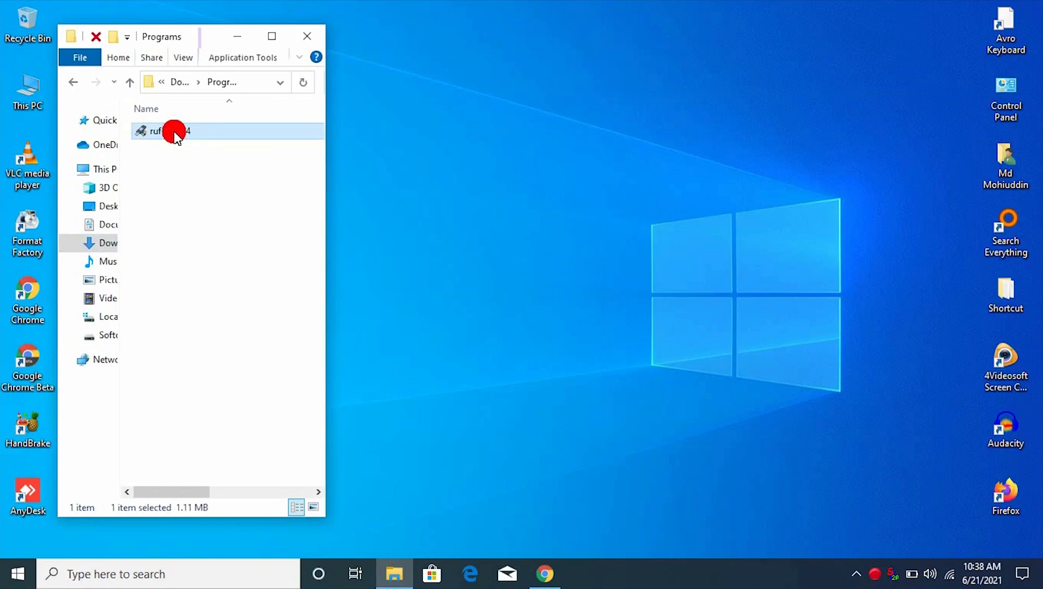
{"action": "double_click", "coordinate": [175, 132]}
{"action": "left_click", "coordinate": [418, 381]}
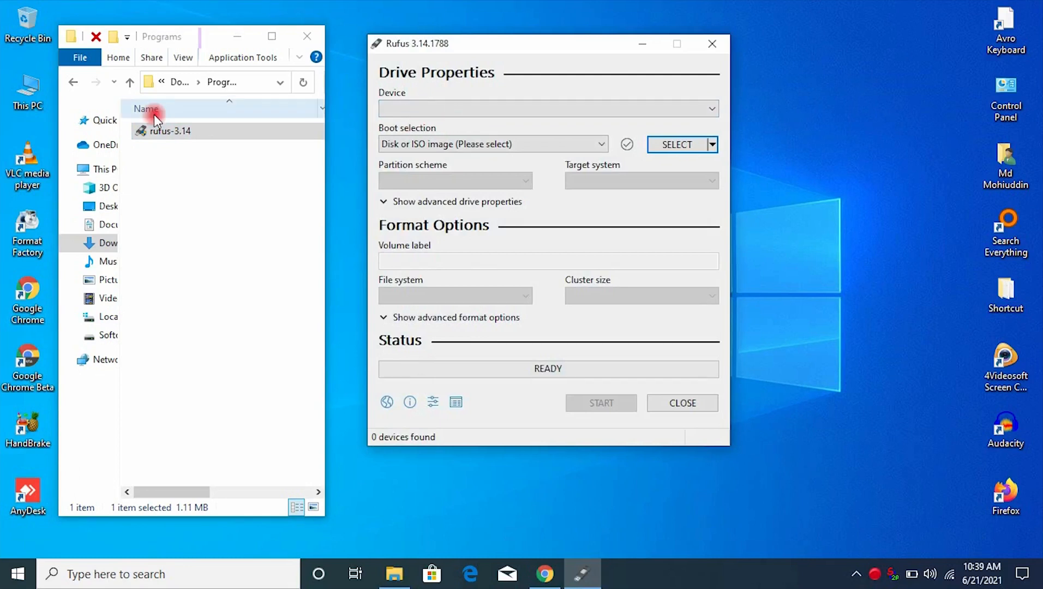
- Check This PC for the plugged-in USB drive and its Format option, and close the window
{"action": "double_click", "coordinate": [33, 96]}
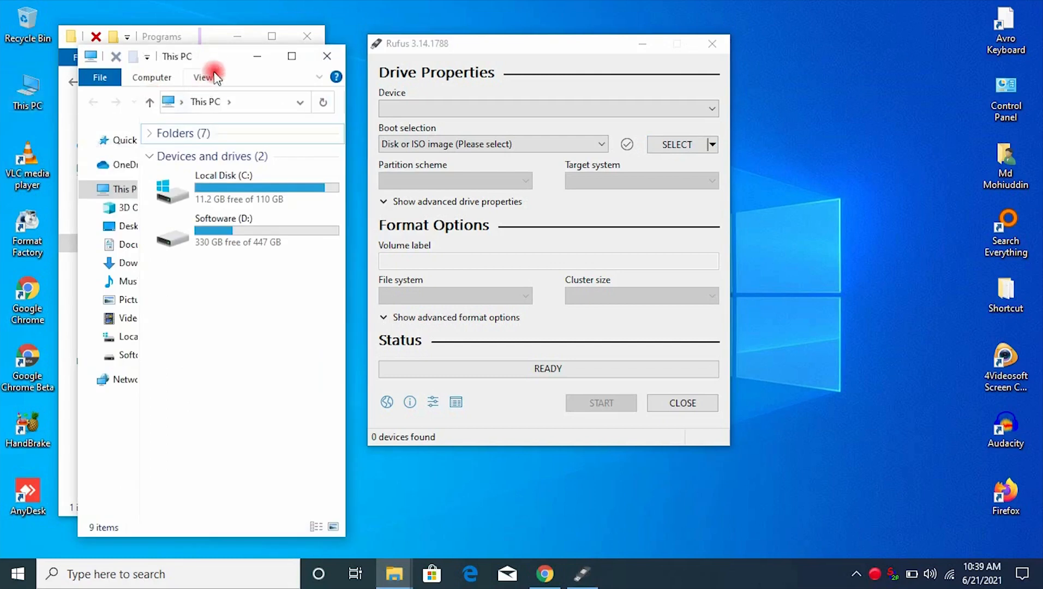
{"action": "left_click_drag", "start_coordinate": [211, 57], "coordinate": [206, 55]}
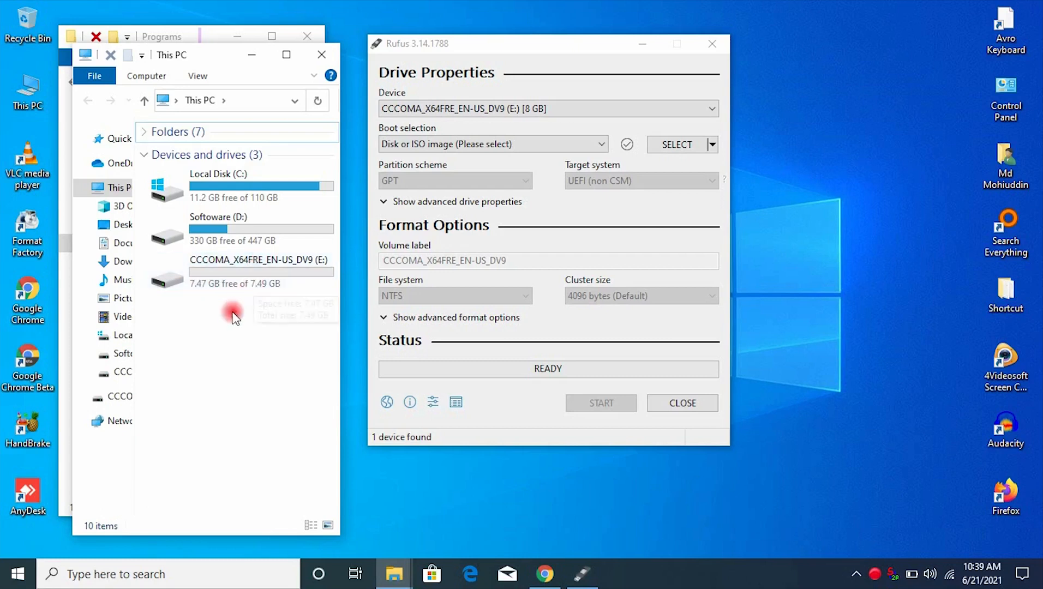
{"action": "right_click", "coordinate": [221, 271]}
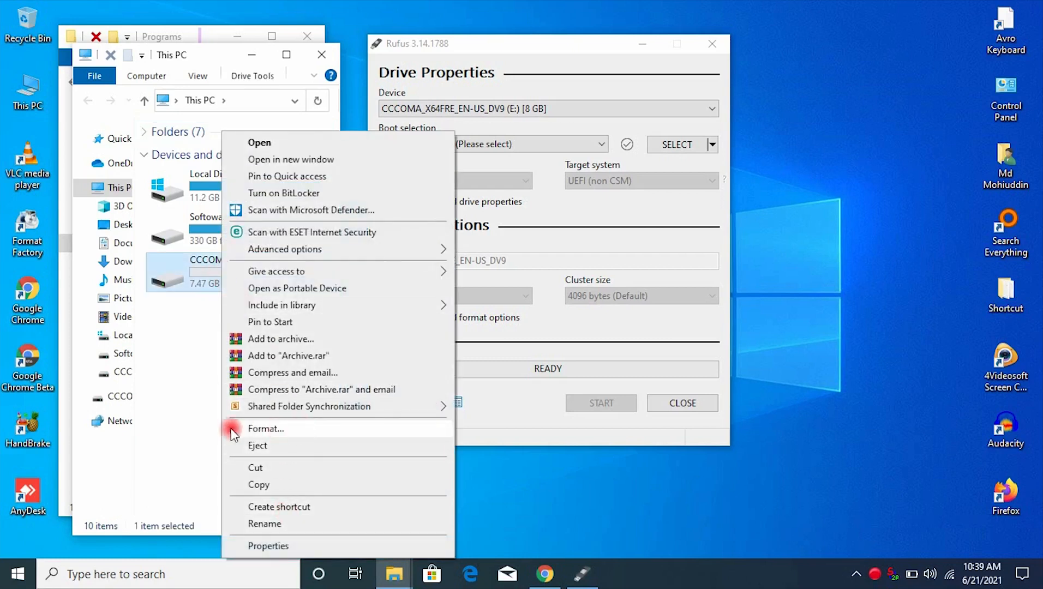
{"action": "left_click", "coordinate": [183, 363]}
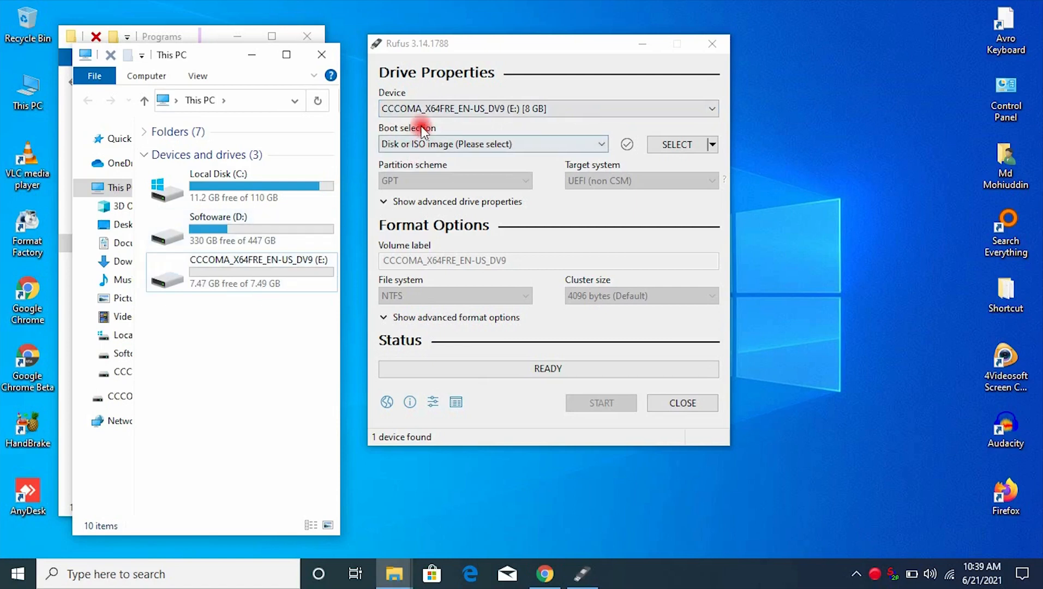
{"action": "left_click", "coordinate": [322, 55]}
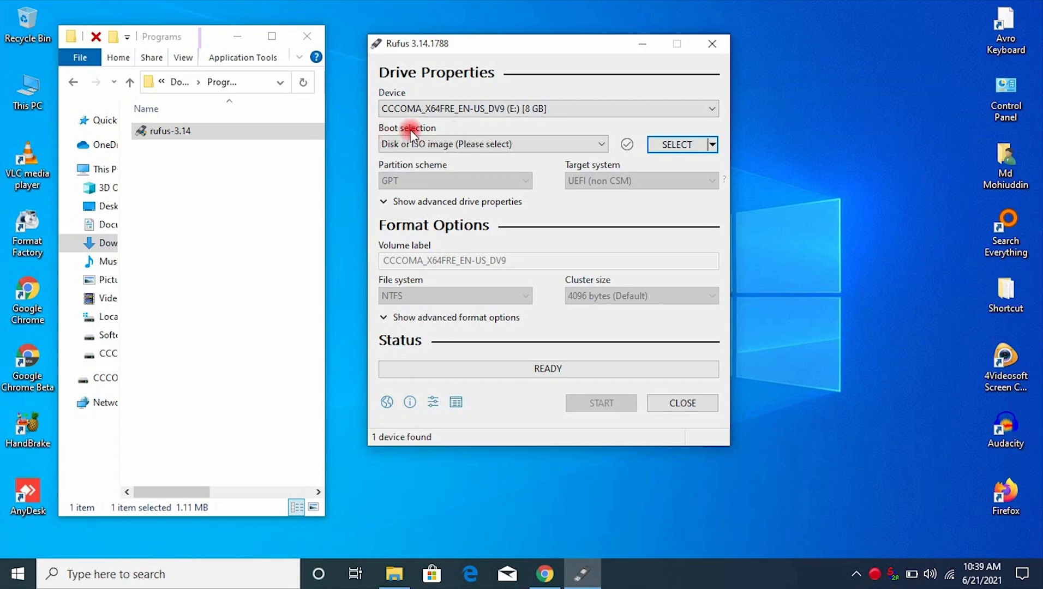
- Set the boot selection to Disk or ISO image and load Win10_21H1_English_x64 from the Softoware (D:) drive
{"action": "left_click", "coordinate": [494, 144]}
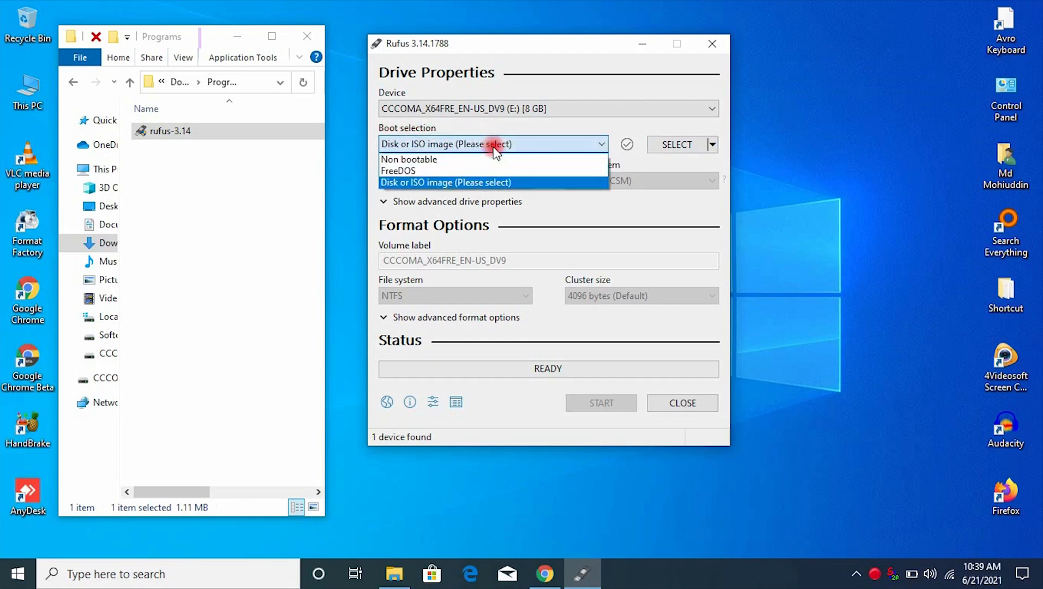
{"action": "left_click", "coordinate": [472, 183]}
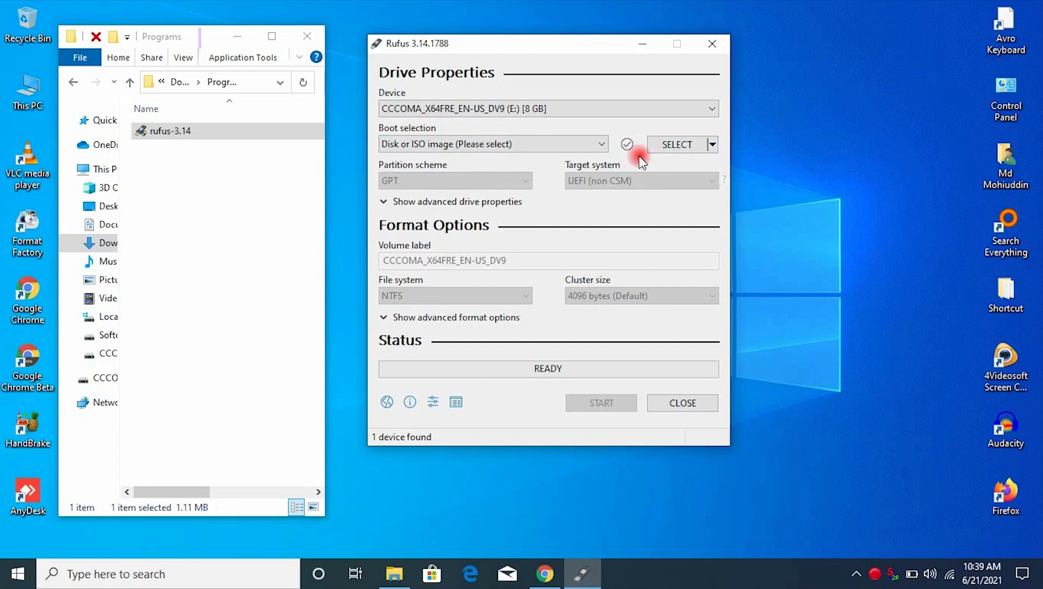
{"action": "left_click", "coordinate": [669, 146]}
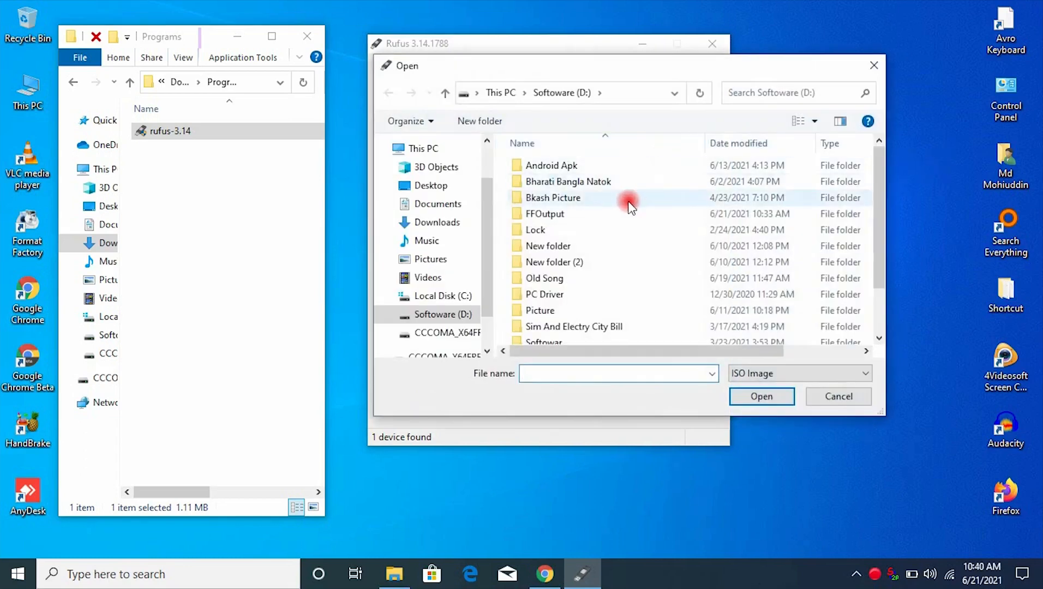
{"action": "left_click", "coordinate": [453, 296]}
{"action": "left_click", "coordinate": [450, 316]}
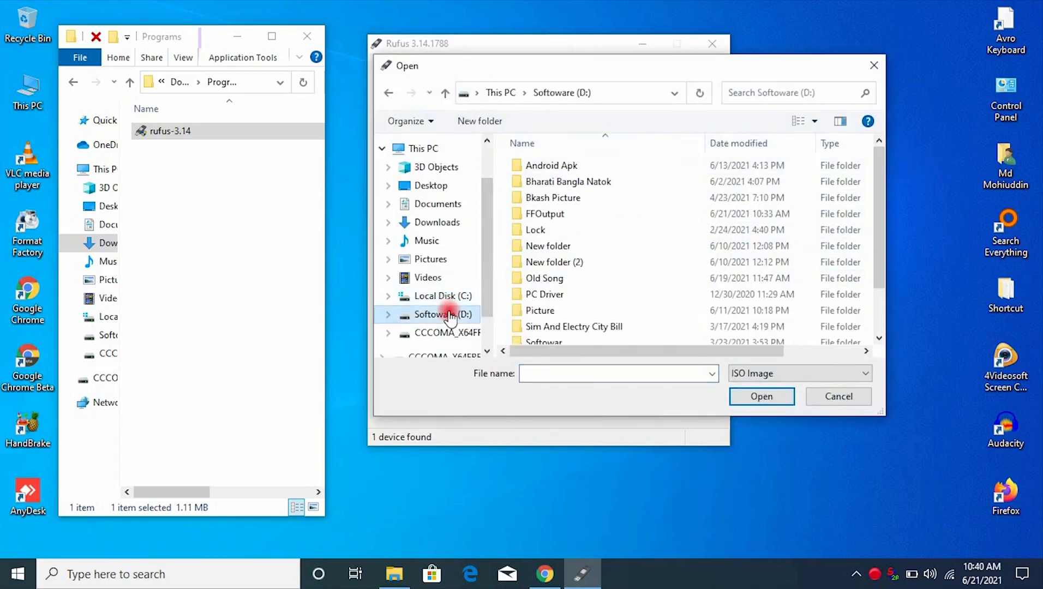
{"action": "scroll", "coordinate": [594, 284], "scroll_direction": "down", "scroll_amount": 2}
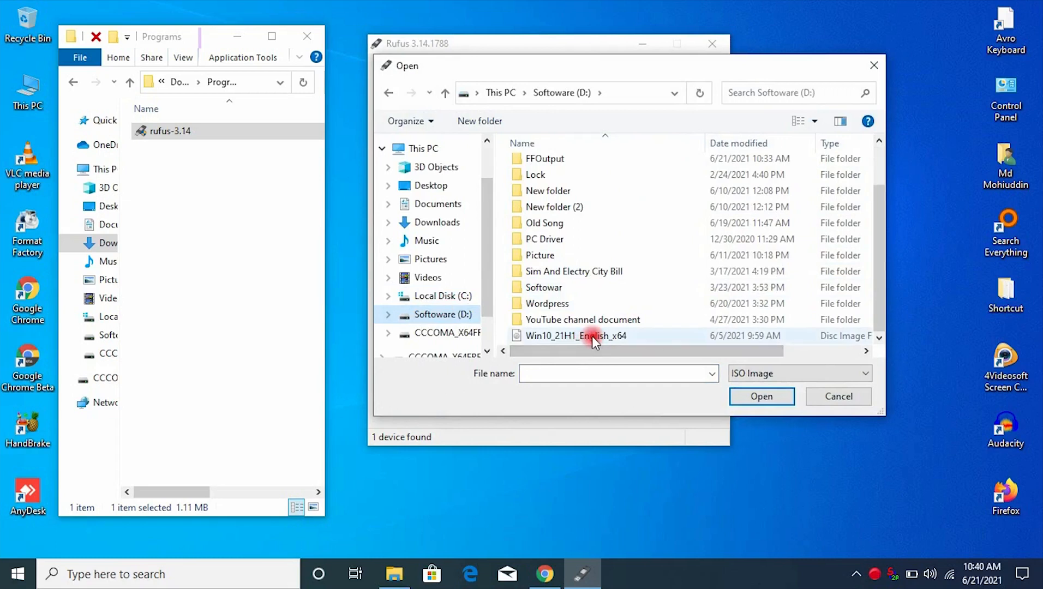
{"action": "left_click", "coordinate": [591, 336]}
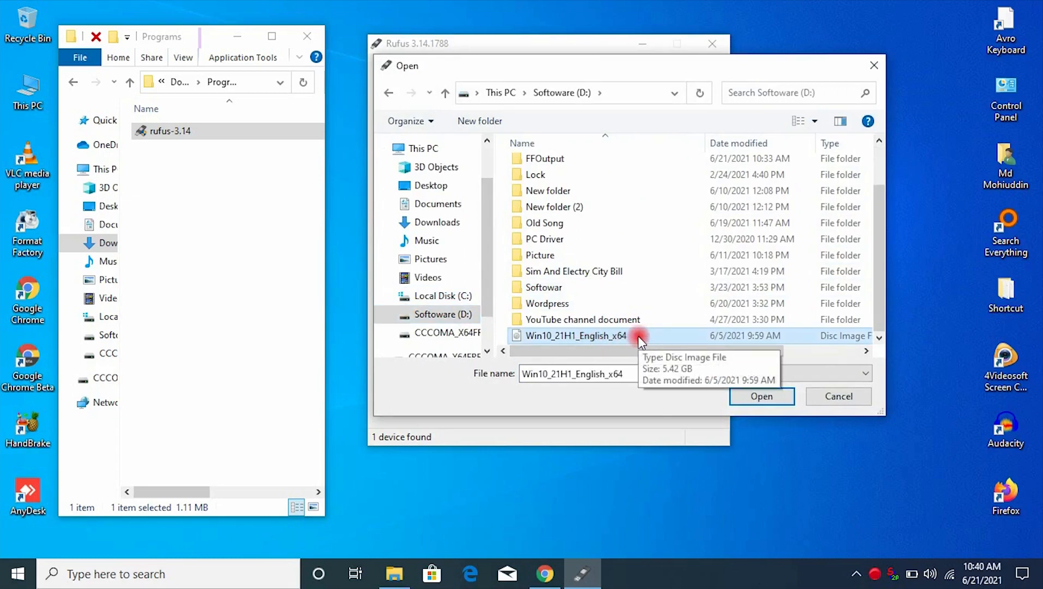
{"action": "left_click", "coordinate": [760, 399]}
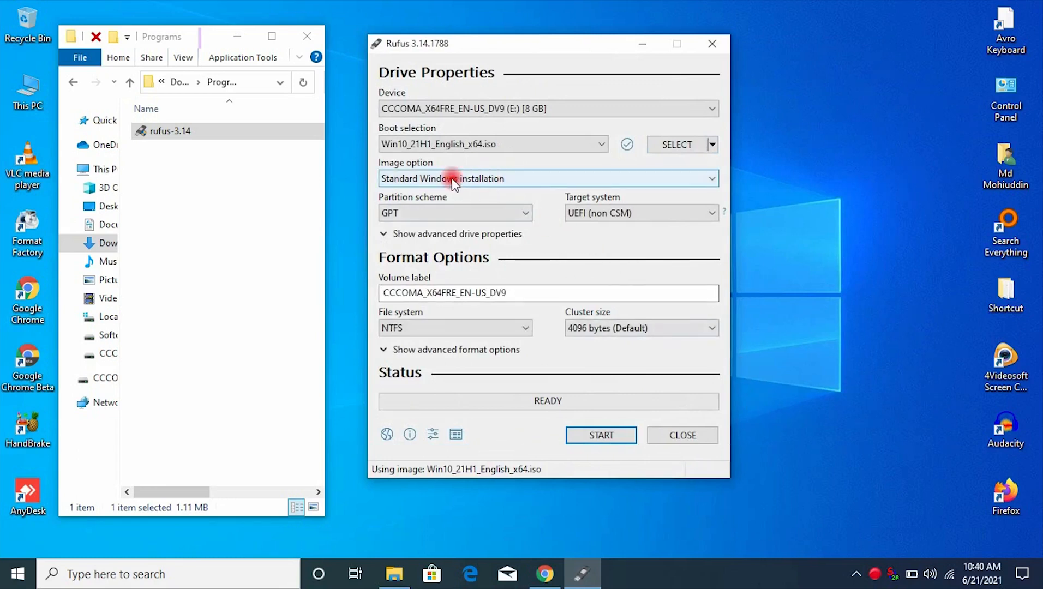
- Use the Standard Windows installation image option, GPT partition scheme, NTFS file system and 4096 bytes (Default) cluster size
{"action": "left_click", "coordinate": [474, 180]}
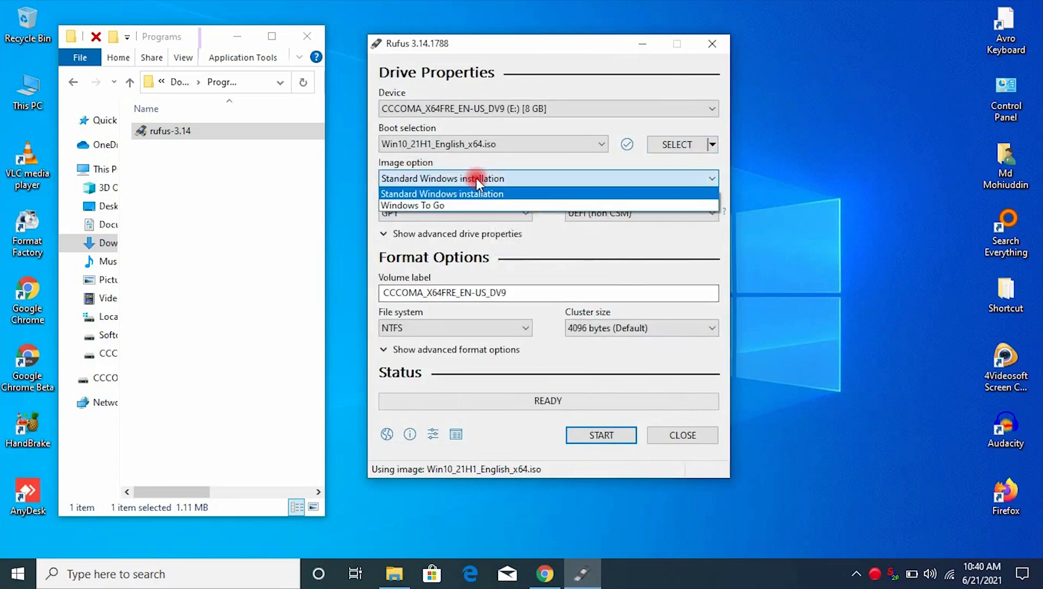
{"action": "left_click", "coordinate": [543, 160]}
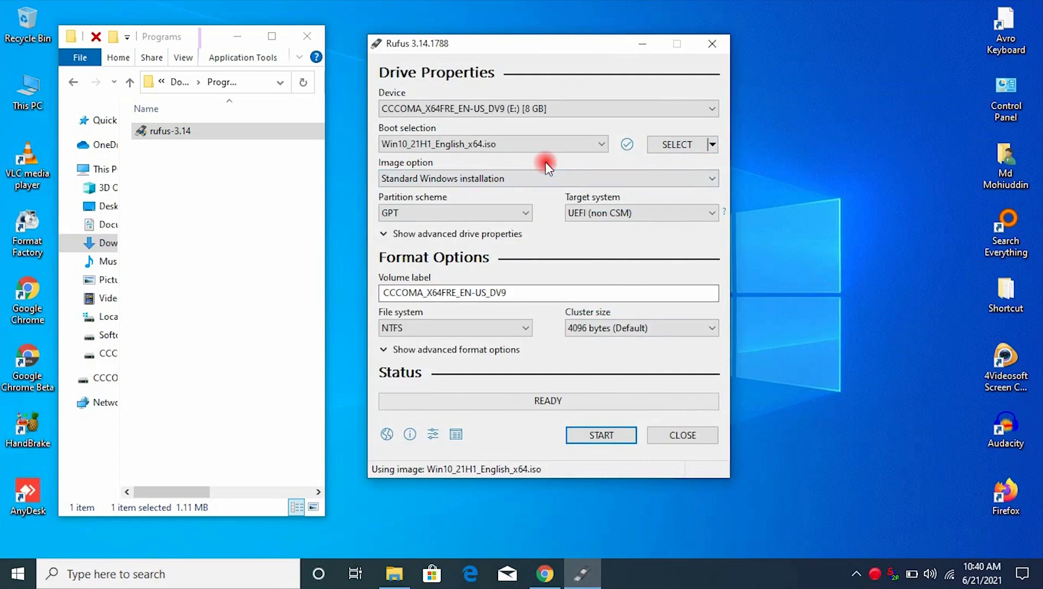
{"action": "left_click", "coordinate": [507, 213]}
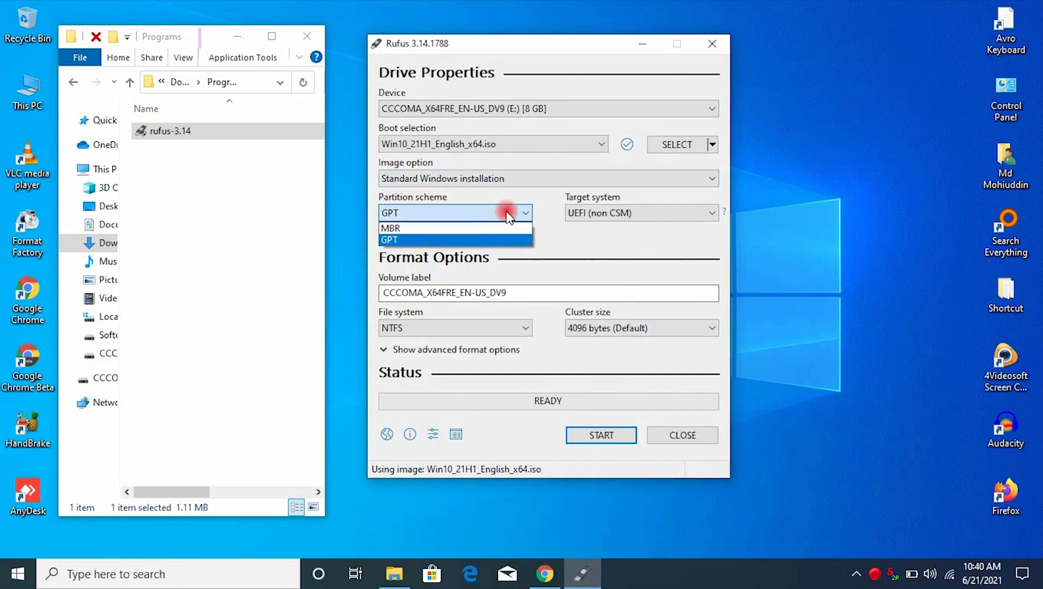
{"action": "left_click", "coordinate": [468, 241]}
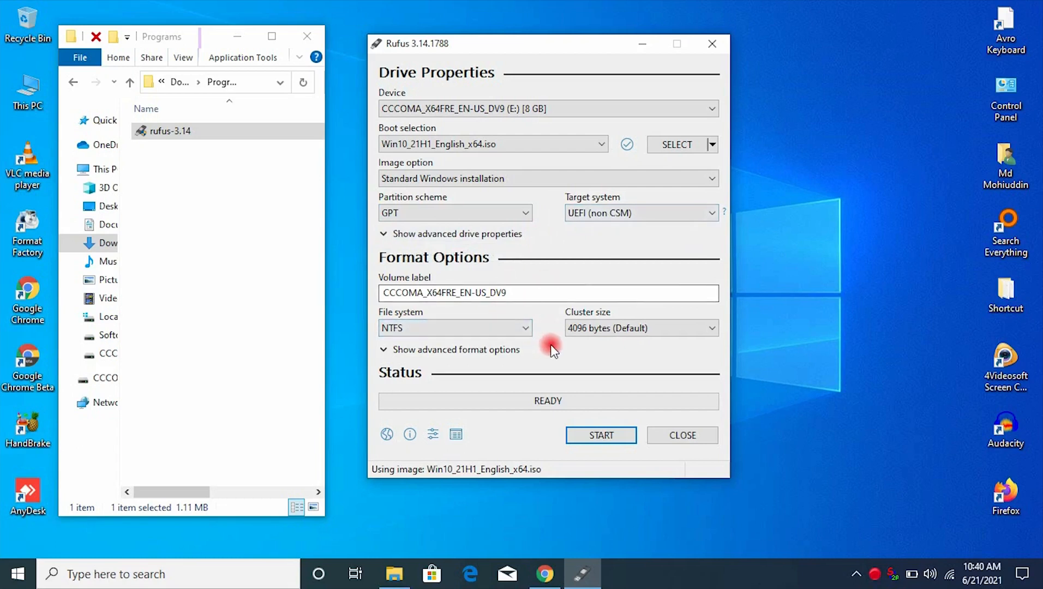
{"action": "left_click", "coordinate": [568, 329]}
{"action": "left_click", "coordinate": [539, 352]}
{"action": "left_click", "coordinate": [523, 329]}
{"action": "left_click", "coordinate": [565, 351]}
- Write the Windows 10 image to the USB drive, accepting the data erasure, and close the Secure Boot notice and Rufus
{"action": "left_click", "coordinate": [587, 439]}
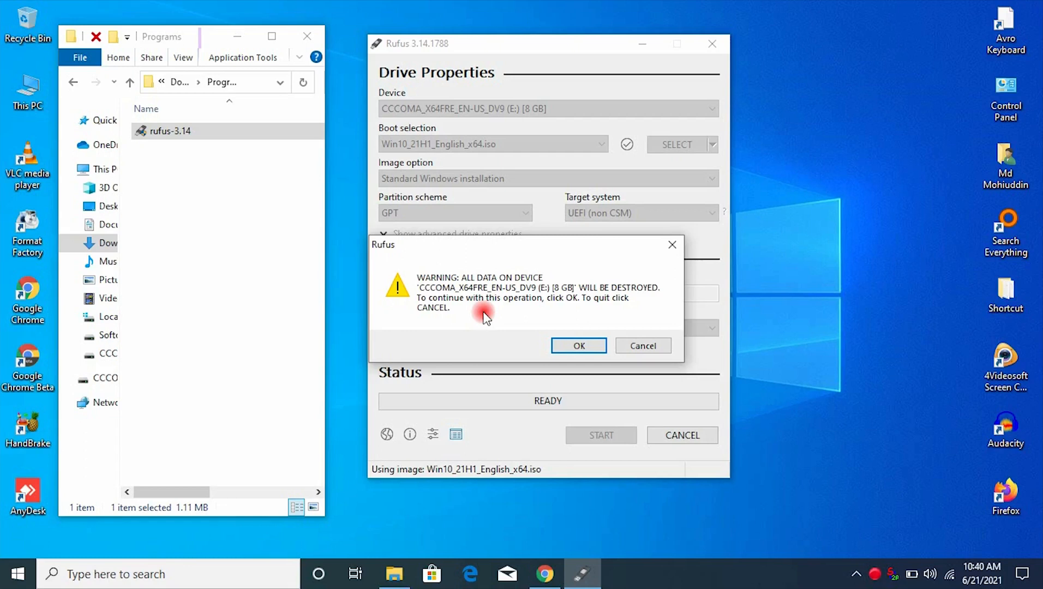
{"action": "left_click", "coordinate": [570, 345]}
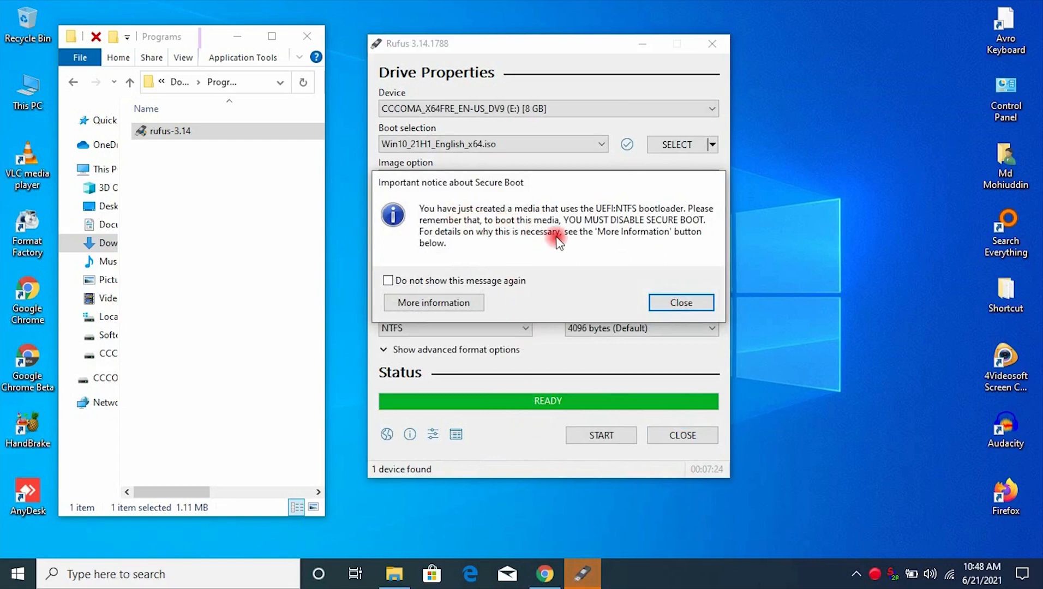
{"action": "left_click", "coordinate": [673, 303]}
{"action": "left_click", "coordinate": [675, 437]}
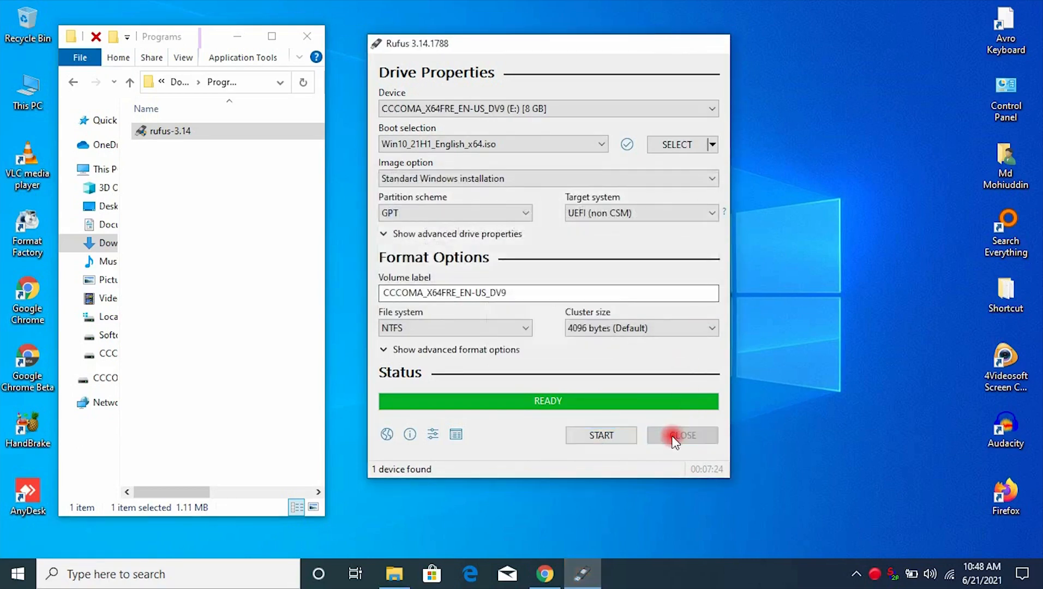
- Open the CCCOMA_X64FRE_EN-US_DV9 (E:) USB drive from This PC to examine its setup files, and go back
{"action": "double_click", "coordinate": [28, 92]}
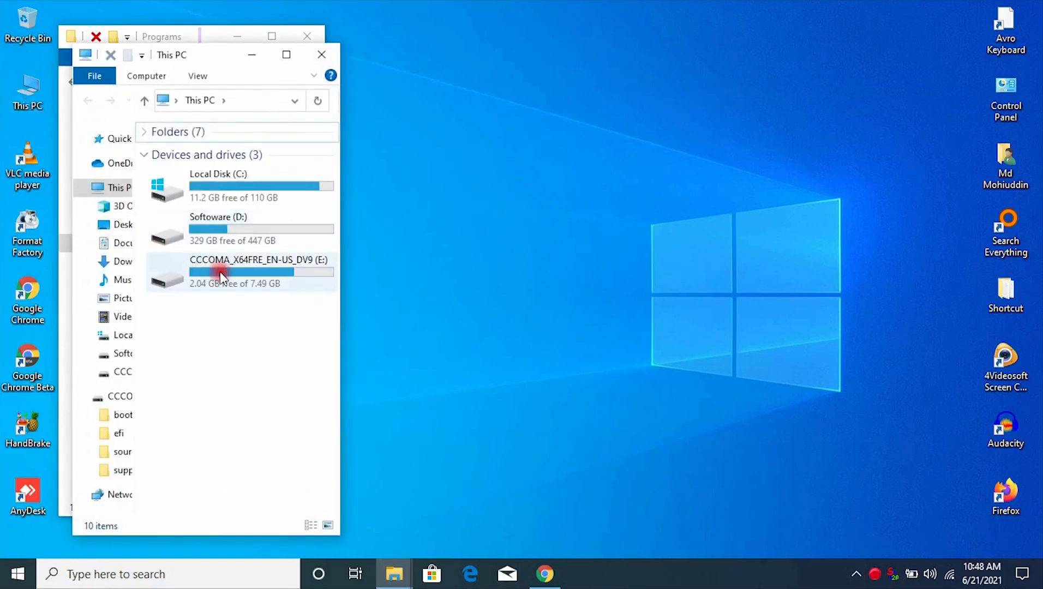
{"action": "double_click", "coordinate": [222, 274]}
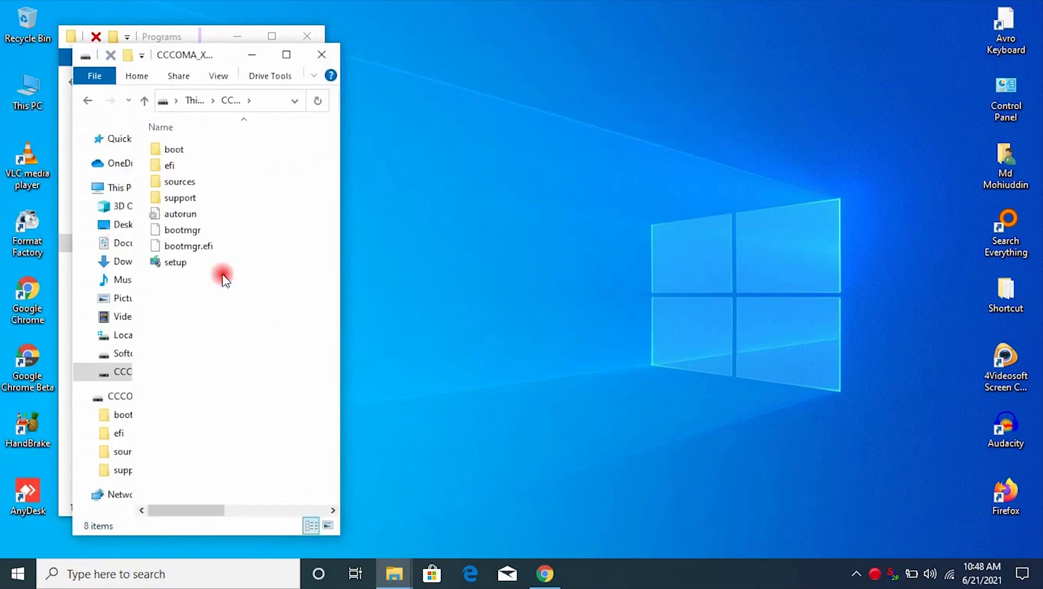
{"action": "left_click_drag", "start_coordinate": [201, 320], "coordinate": [175, 150]}
{"action": "left_click", "coordinate": [216, 330]}
{"action": "left_click", "coordinate": [88, 101]}
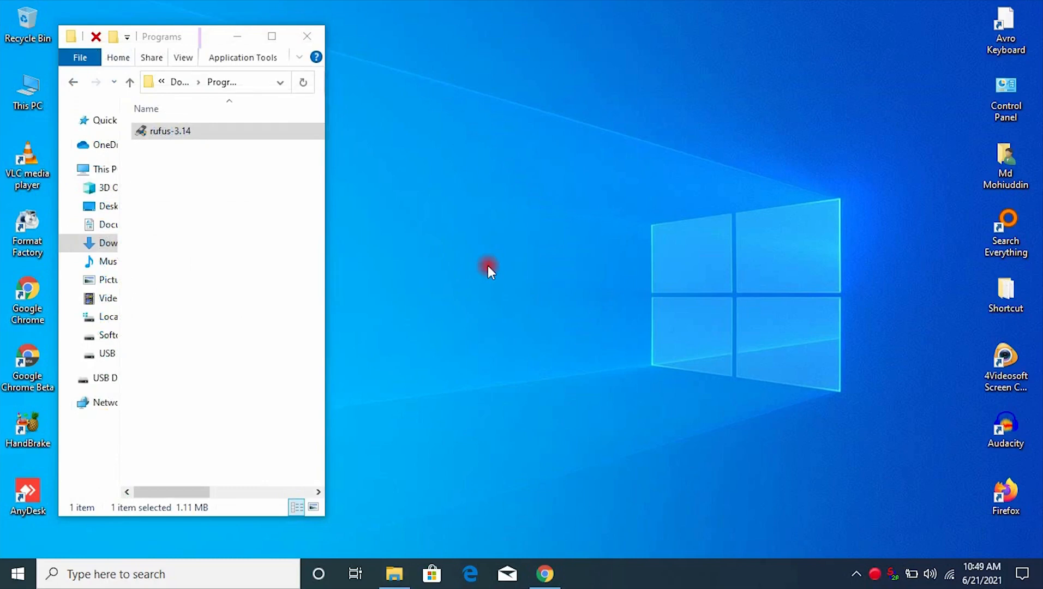
- Switch back to Chrome and search Google for "windows 10"
{"action": "left_click", "coordinate": [545, 574]}
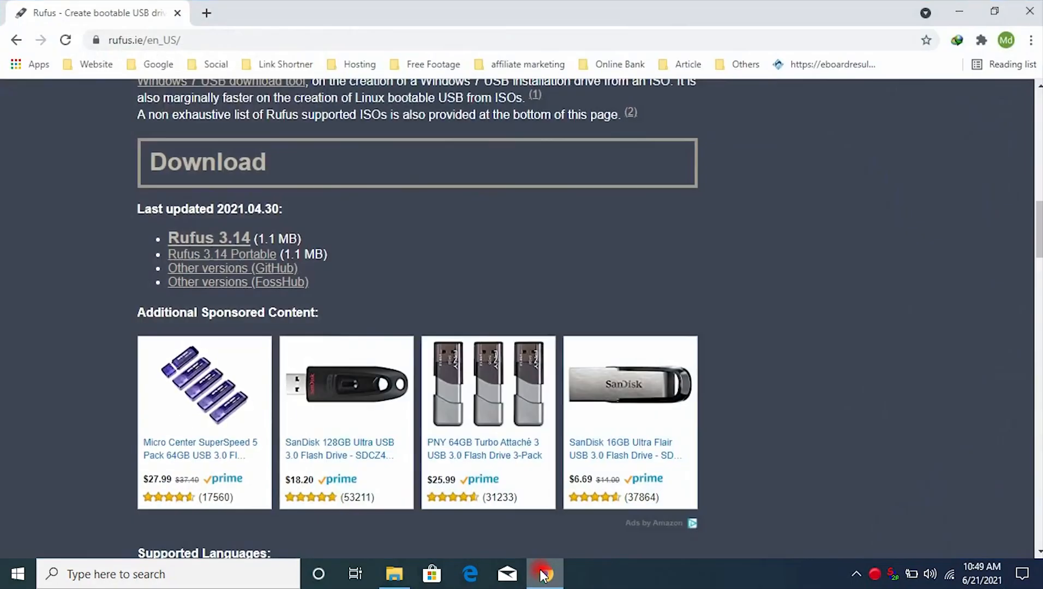
{"action": "left_click", "coordinate": [331, 40]}
{"action": "type", "text": "windows 10"}
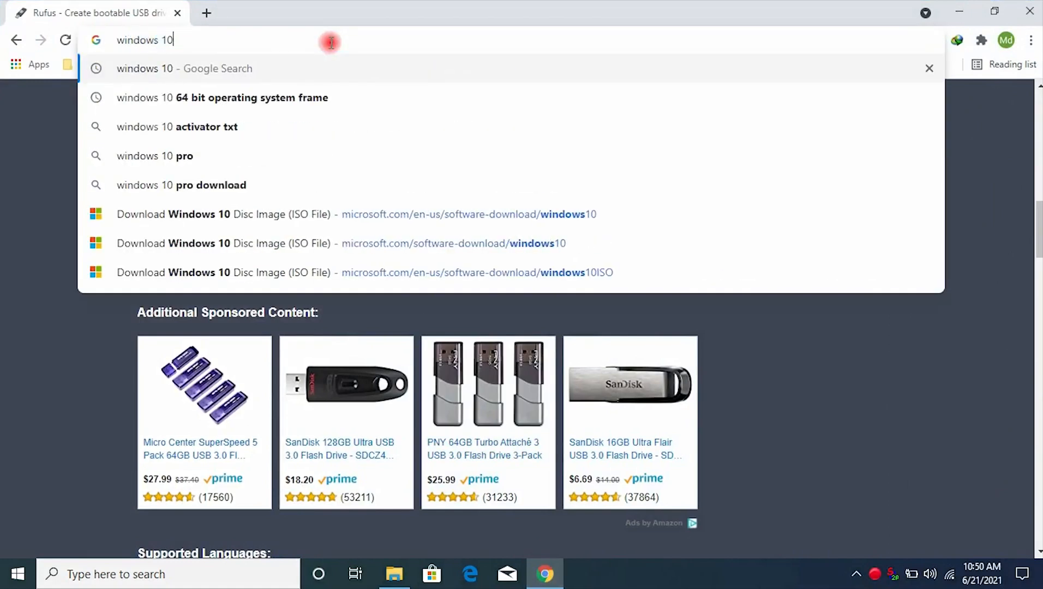
{"action": "key", "text": "Return"}
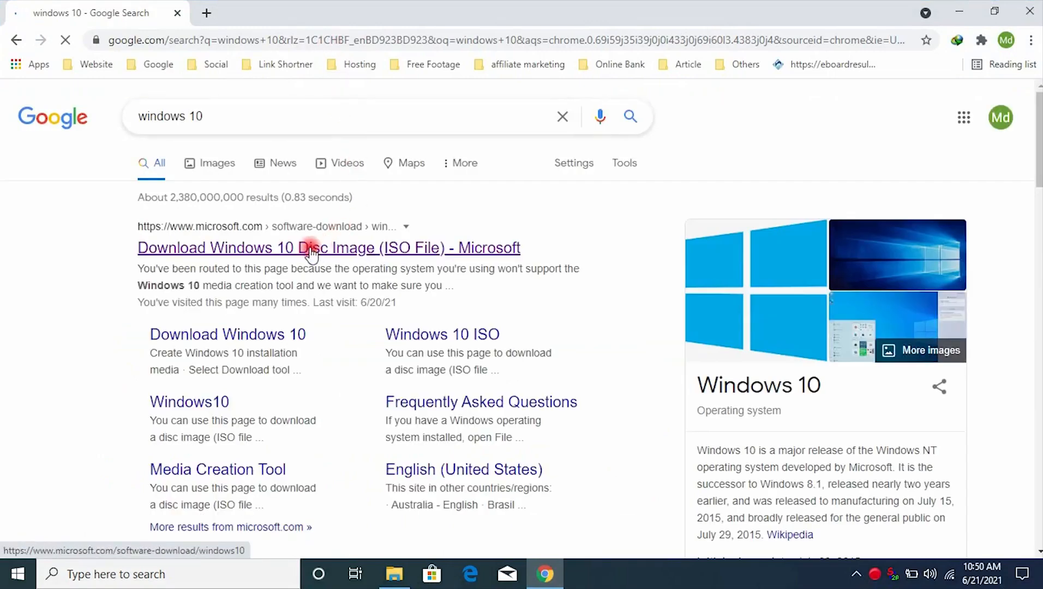
- Open Microsoft's Windows 10 download page from the search results and download MediaCreationTool21H1.exe
{"action": "left_click", "coordinate": [284, 250]}
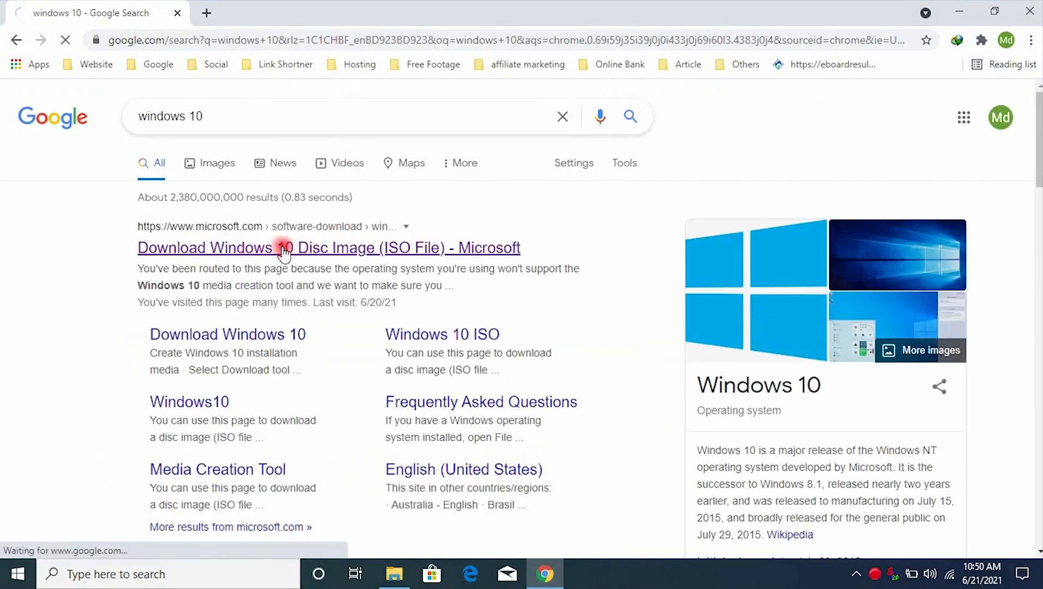
{"action": "scroll", "coordinate": [283, 248], "scroll_direction": "down", "scroll_amount": 6}
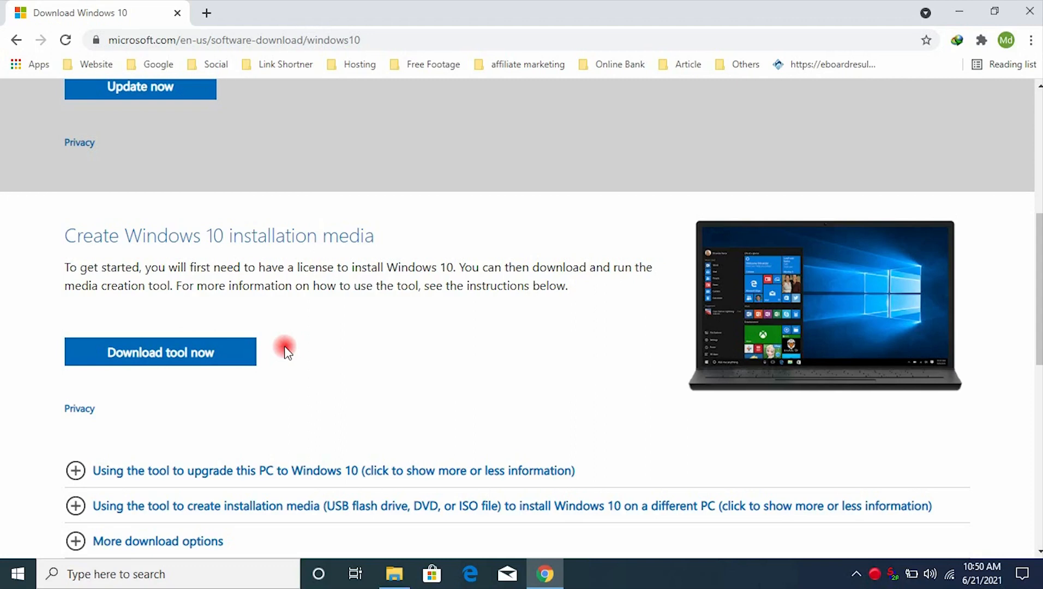
{"action": "left_click", "coordinate": [183, 359]}
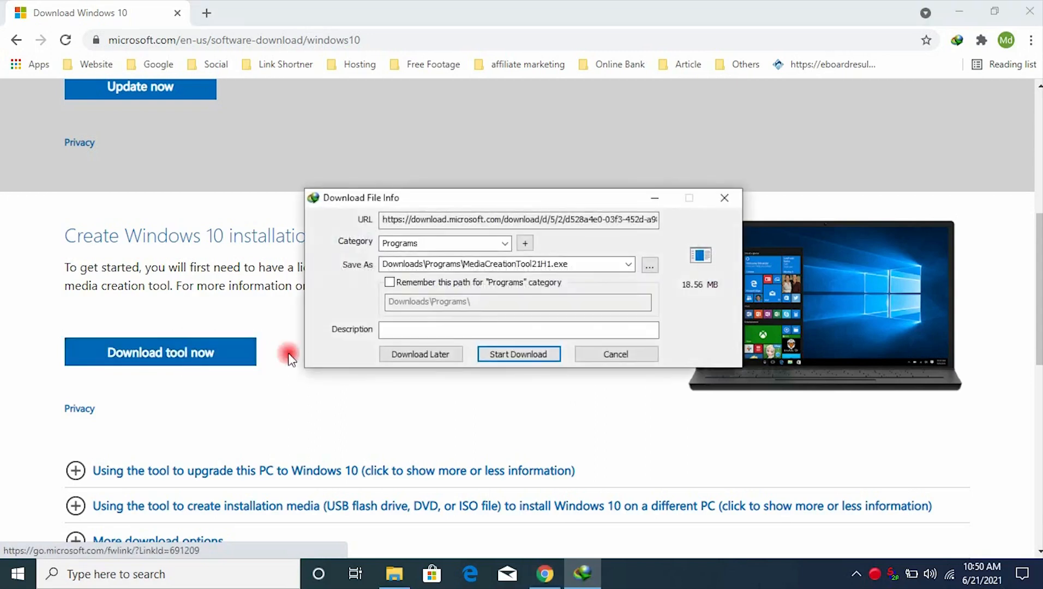
{"action": "left_click", "coordinate": [505, 355]}
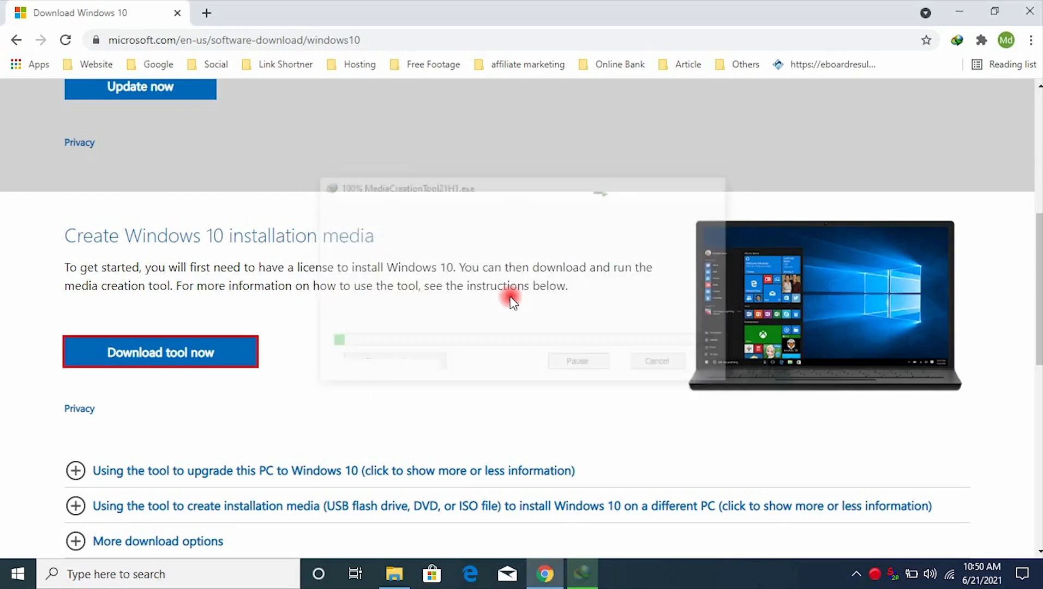
- Minimize the browser and run MediaCreationTool21H1 from the Programs download folder
{"action": "left_click", "coordinate": [959, 11]}
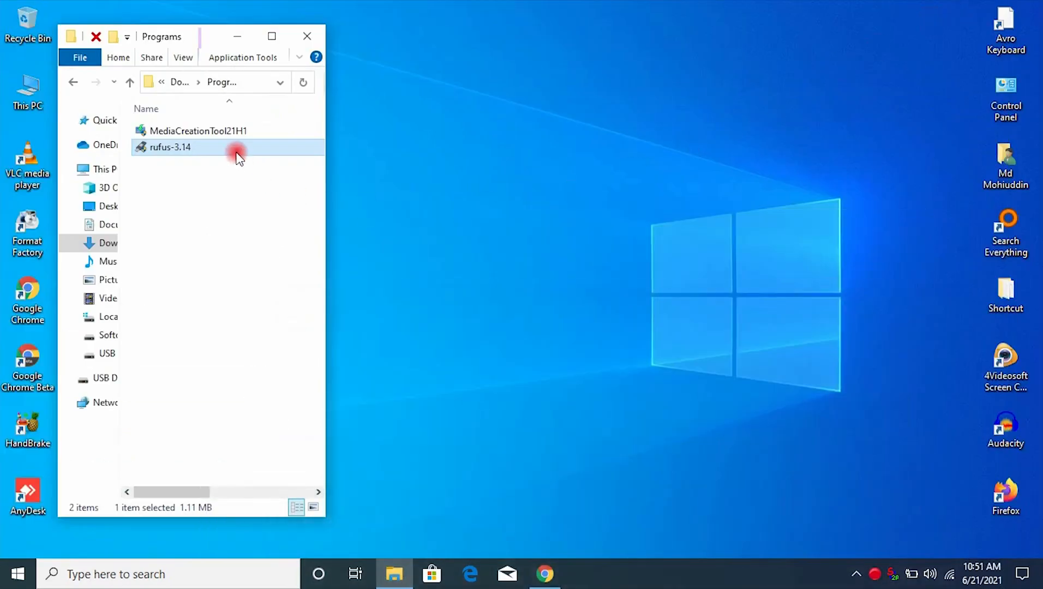
{"action": "left_click", "coordinate": [232, 133]}
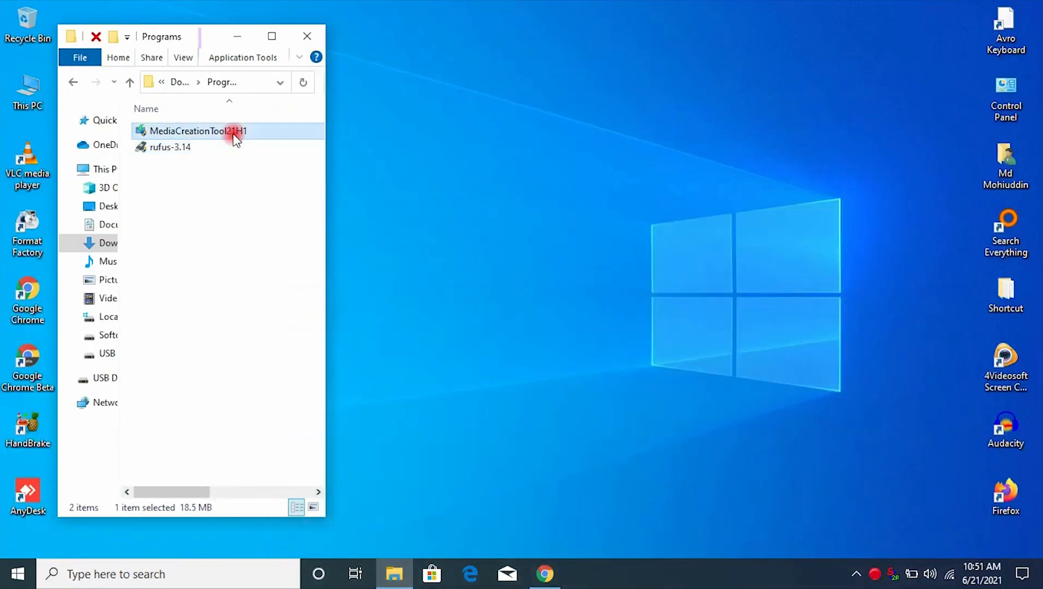
{"action": "double_click", "coordinate": [192, 139]}
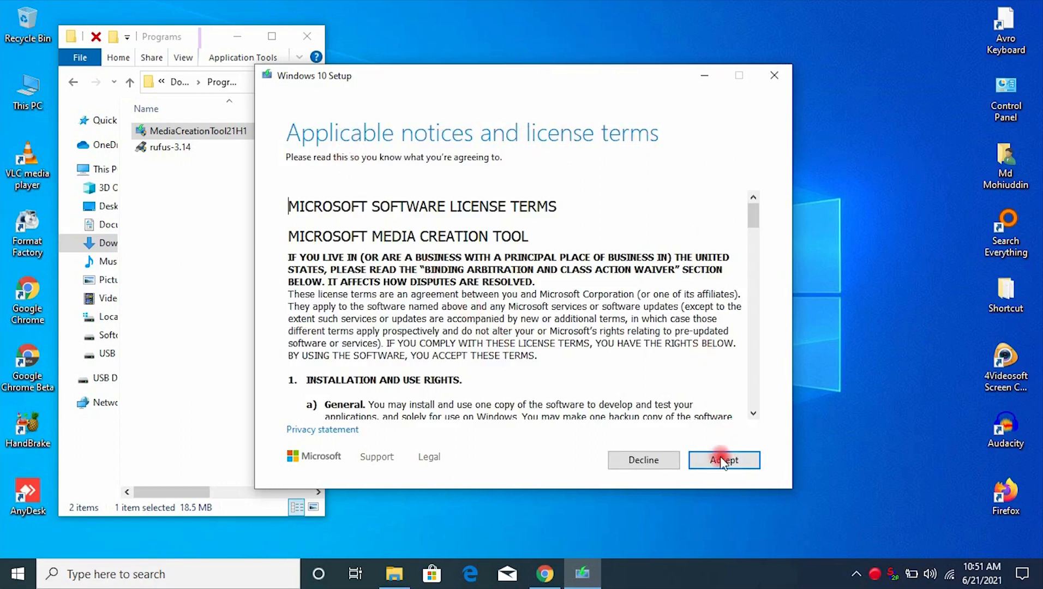
- Accept the license terms and choose to create installation media (USB flash drive, DVD, or ISO file) for another PC
{"action": "left_click", "coordinate": [705, 465]}
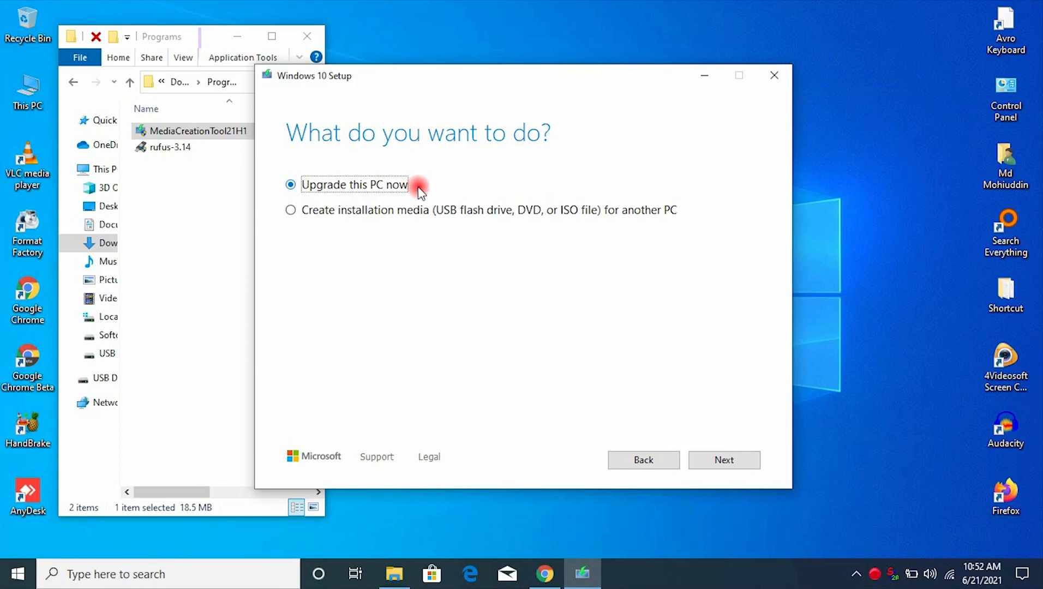
{"action": "left_click", "coordinate": [291, 212]}
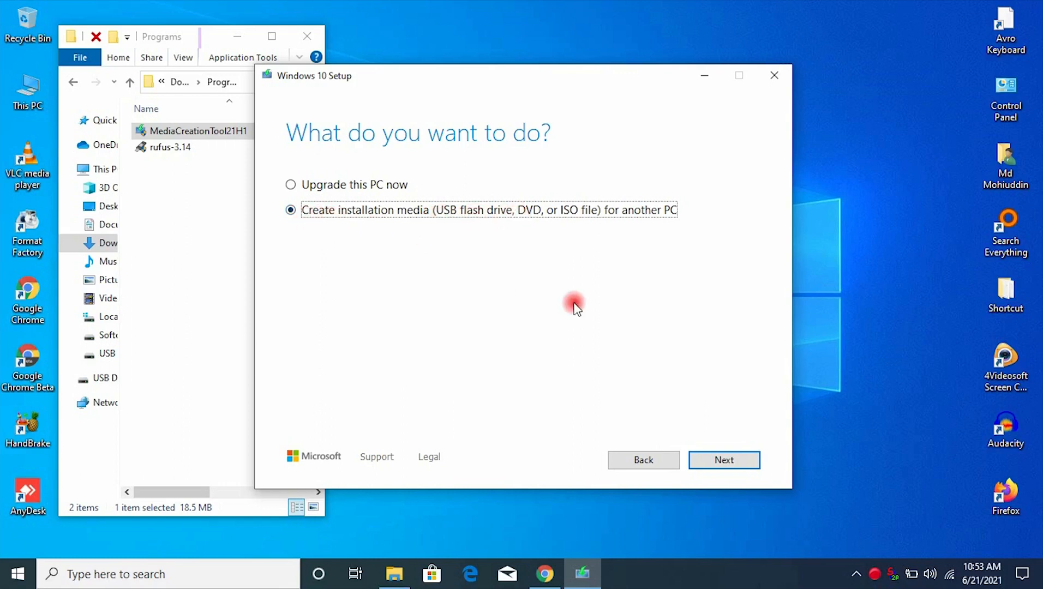
{"action": "left_click", "coordinate": [700, 454]}
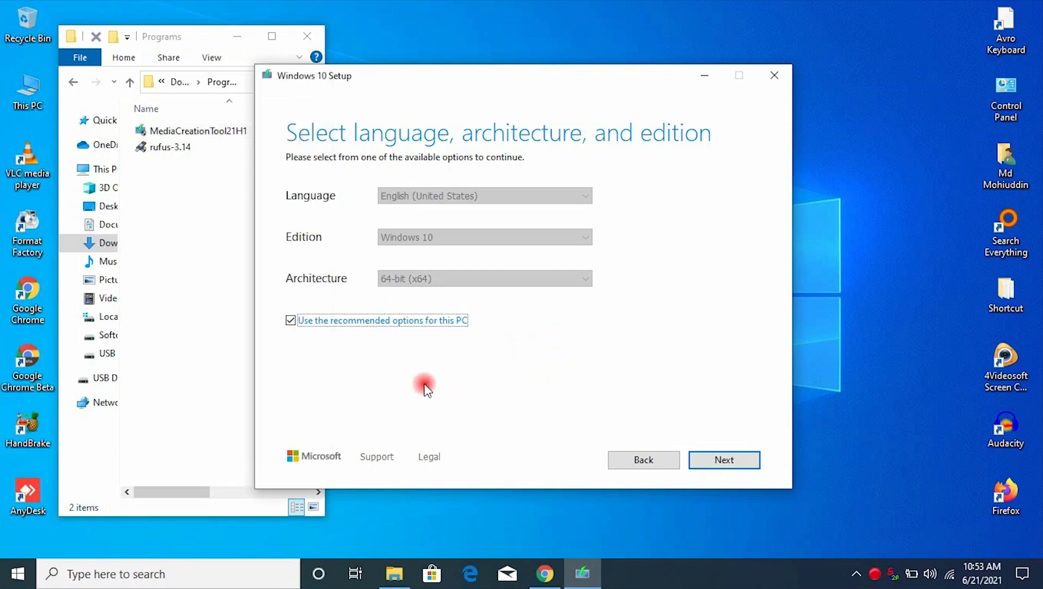
- Turn off the recommended options to look at the Language and Edition choices, and turn the recommended options back on
{"action": "left_click", "coordinate": [291, 322]}
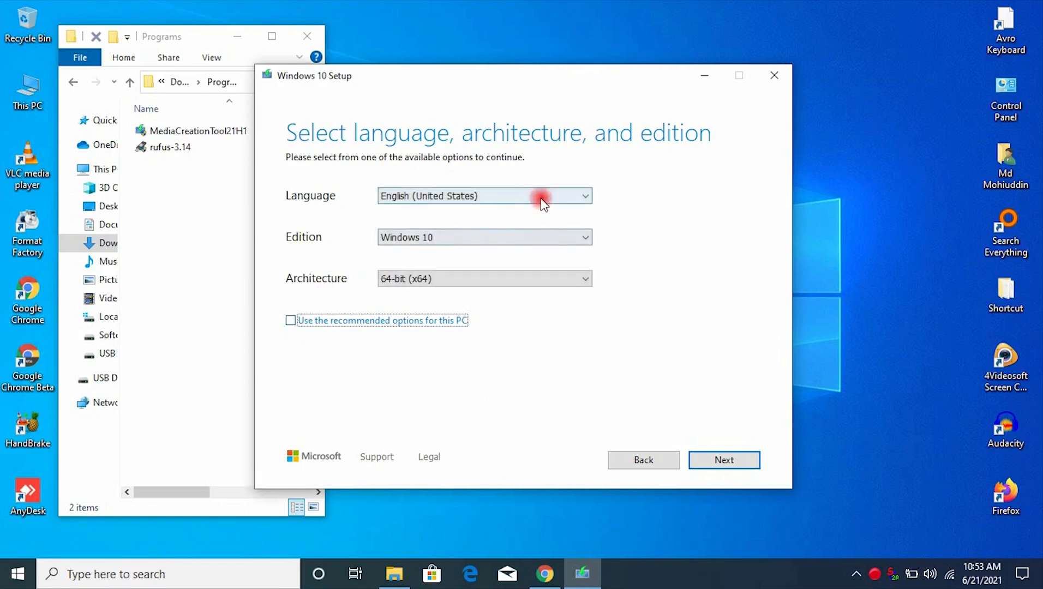
{"action": "left_click", "coordinate": [541, 199]}
{"action": "left_click", "coordinate": [656, 204]}
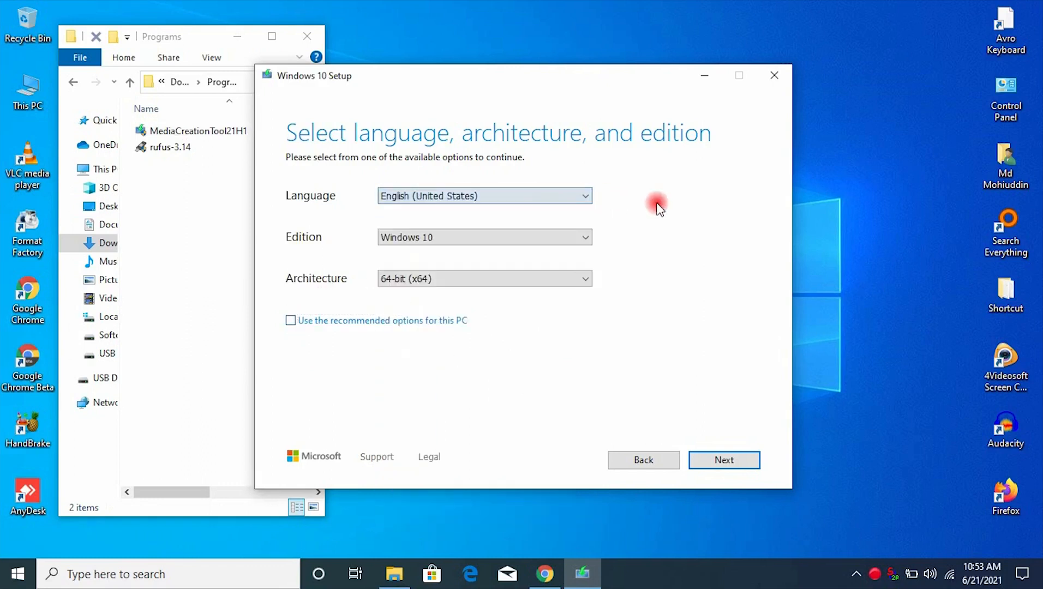
{"action": "left_click", "coordinate": [535, 244]}
{"action": "left_click", "coordinate": [628, 226]}
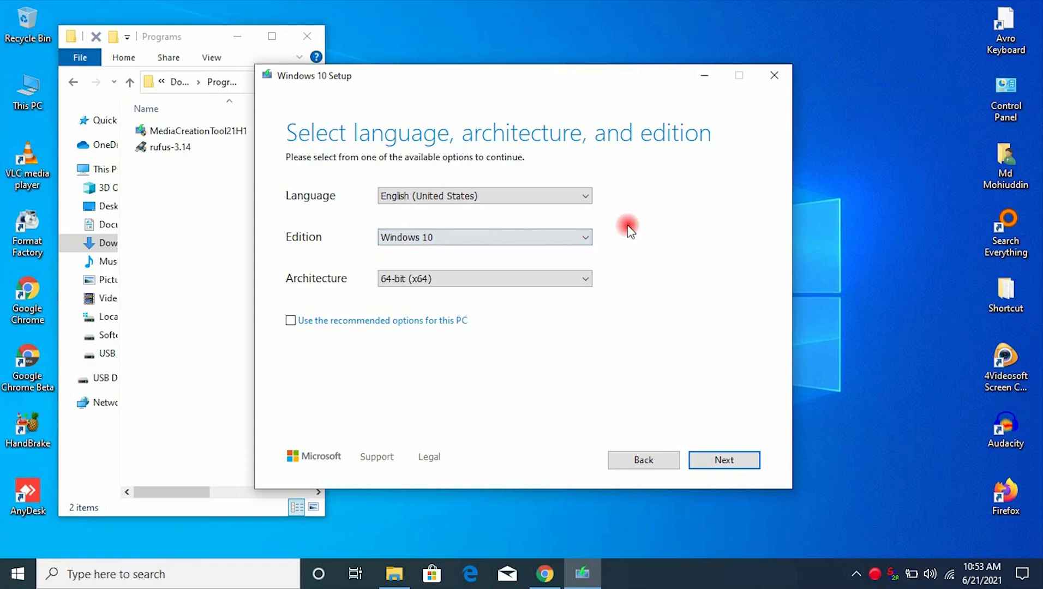
{"action": "left_click", "coordinate": [292, 321]}
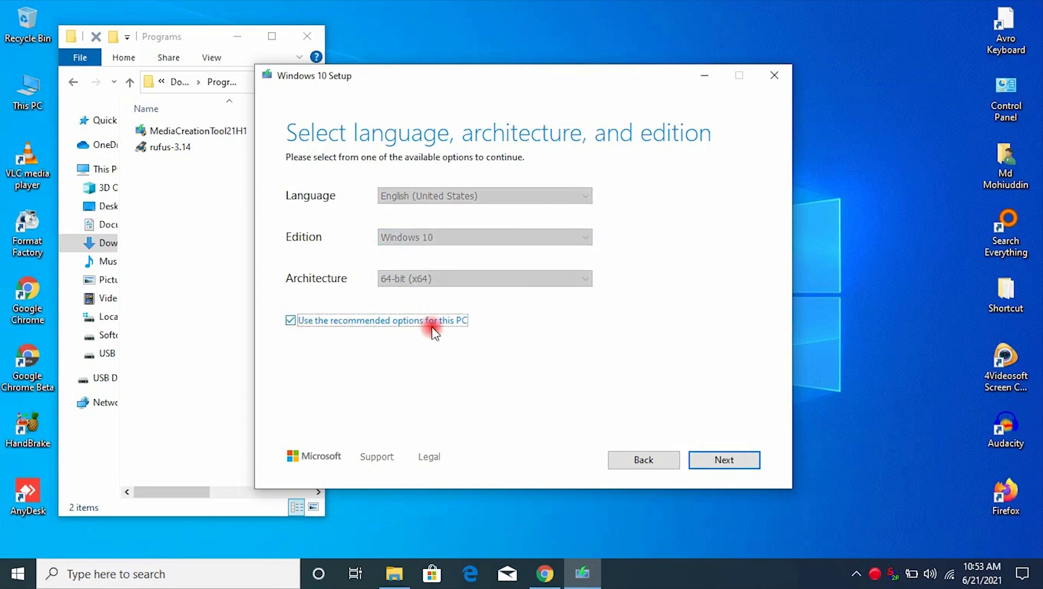
- Continue with the recommended language, edition and architecture, and use USB flash drive as the installation media
{"action": "left_click", "coordinate": [703, 464]}
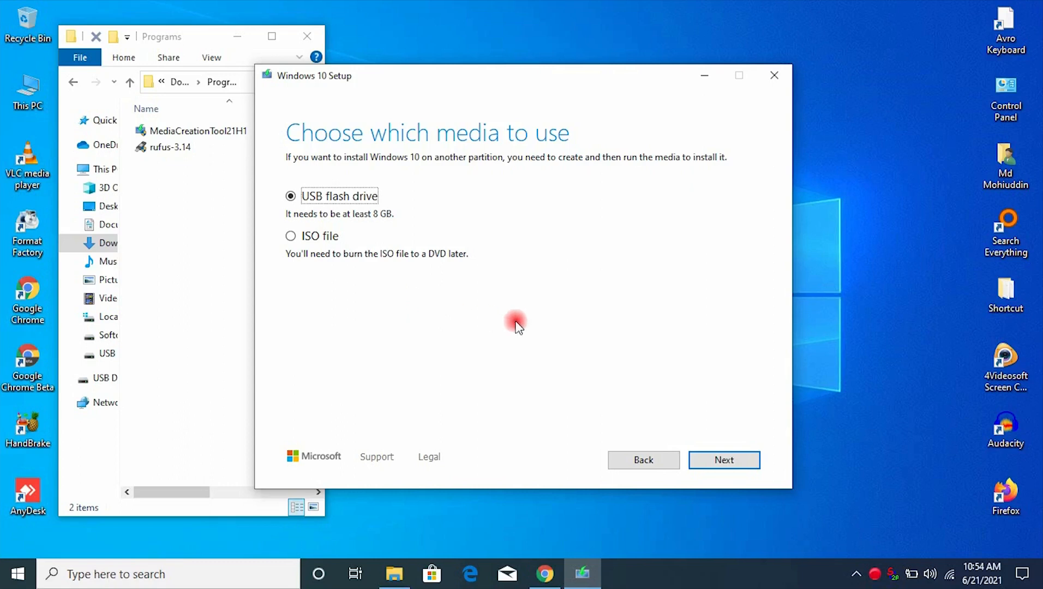
{"action": "left_click", "coordinate": [704, 465]}
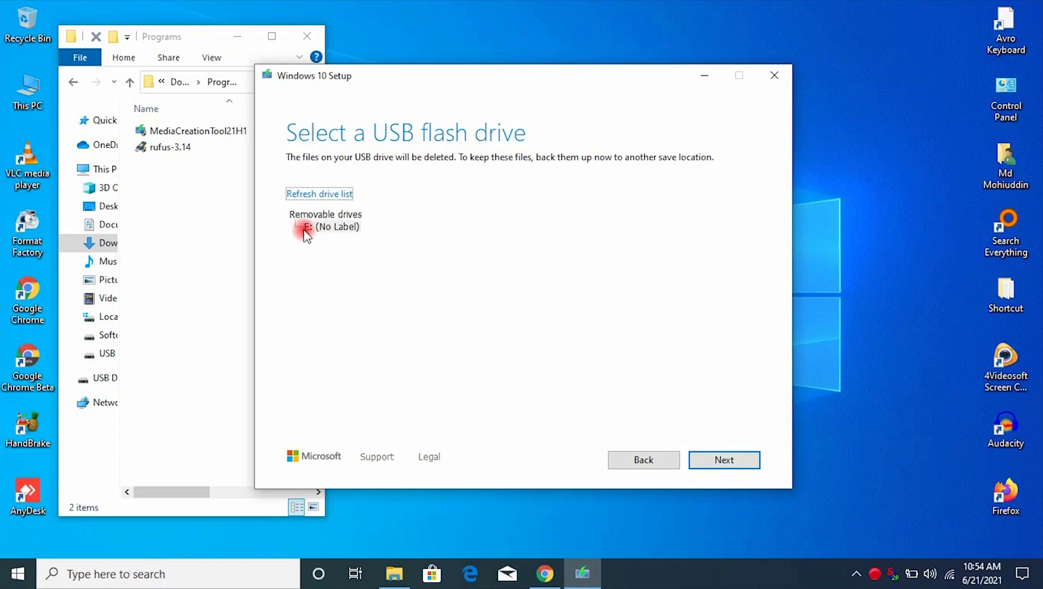
- Check the USB drive's letter in This PC, and continue with removable drive E: (No Label) after refreshing the drive list
{"action": "double_click", "coordinate": [25, 93]}
{"action": "left_click_drag", "start_coordinate": [196, 55], "coordinate": [582, 46]}
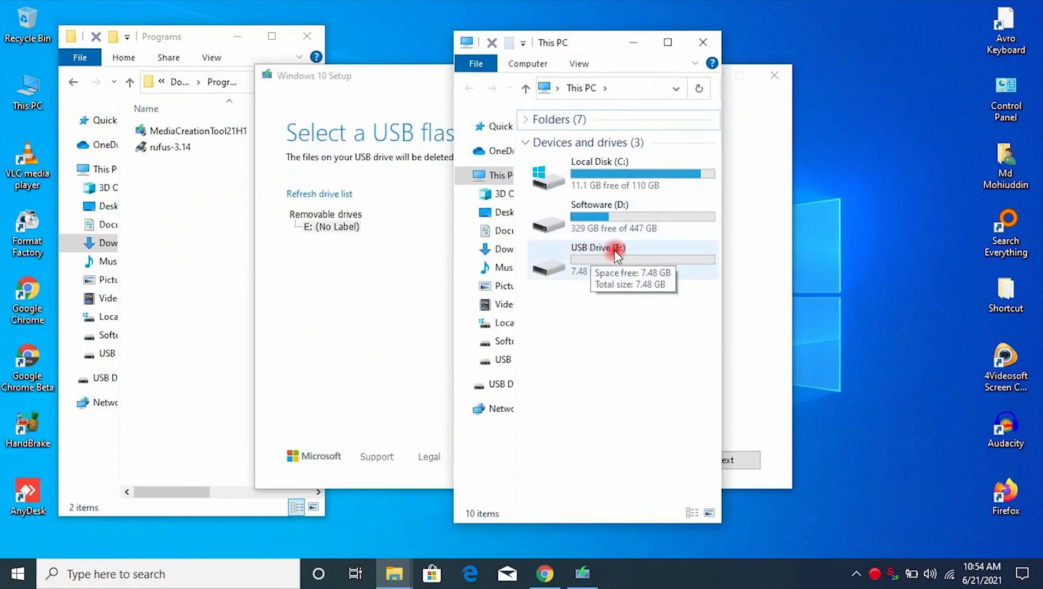
{"action": "left_click", "coordinate": [346, 215]}
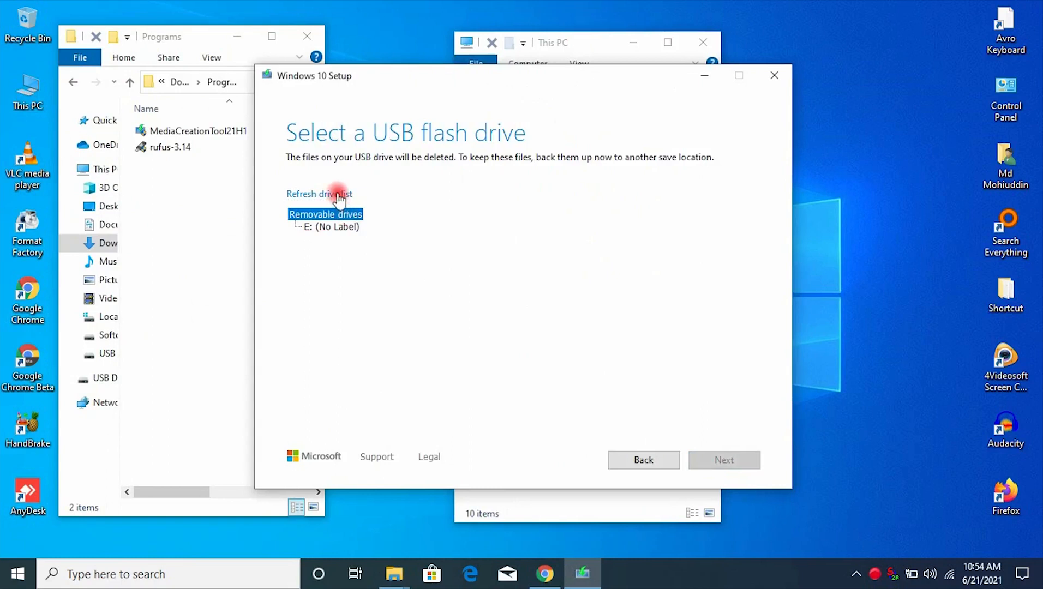
{"action": "left_click", "coordinate": [338, 195]}
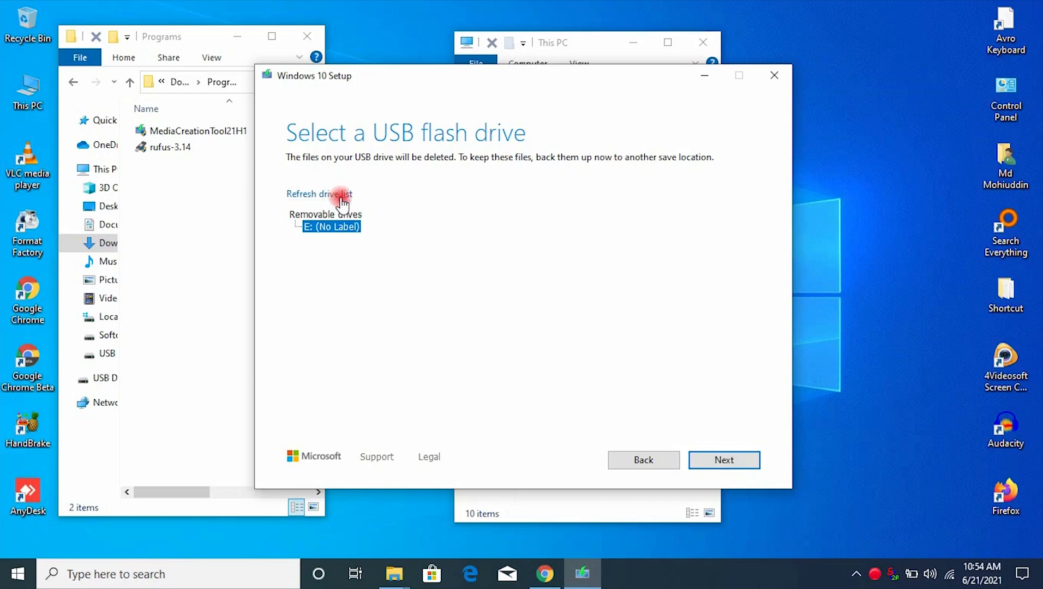
{"action": "left_click", "coordinate": [562, 50]}
{"action": "left_click", "coordinate": [702, 42]}
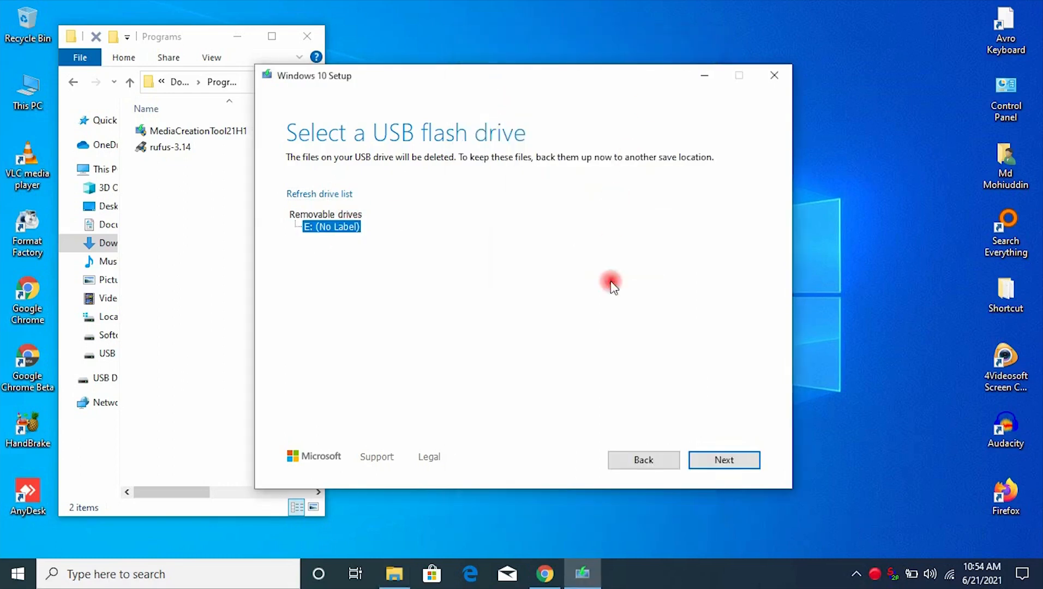
{"action": "left_click", "coordinate": [697, 463]}
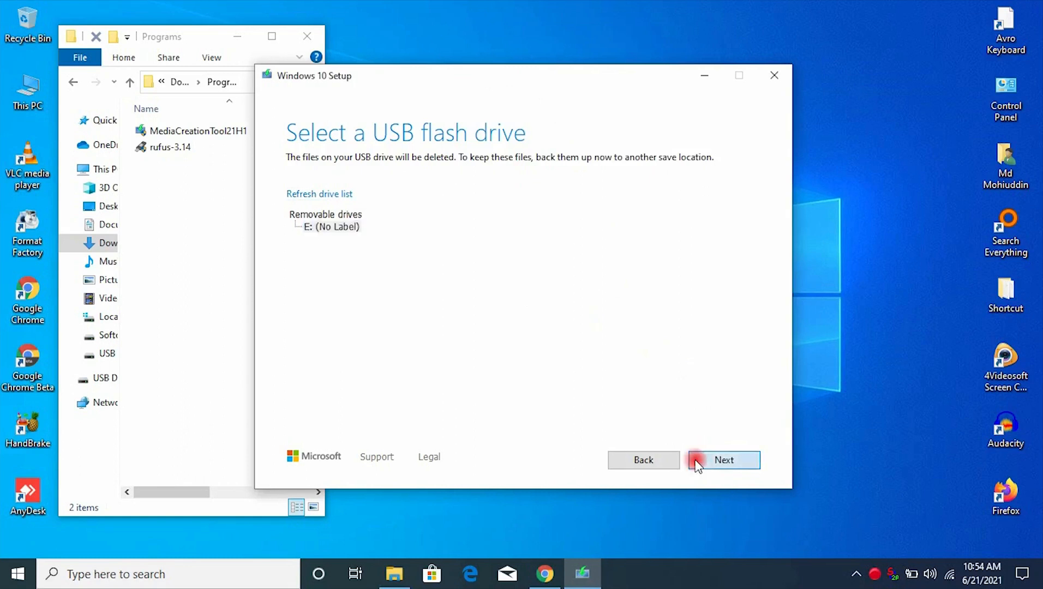